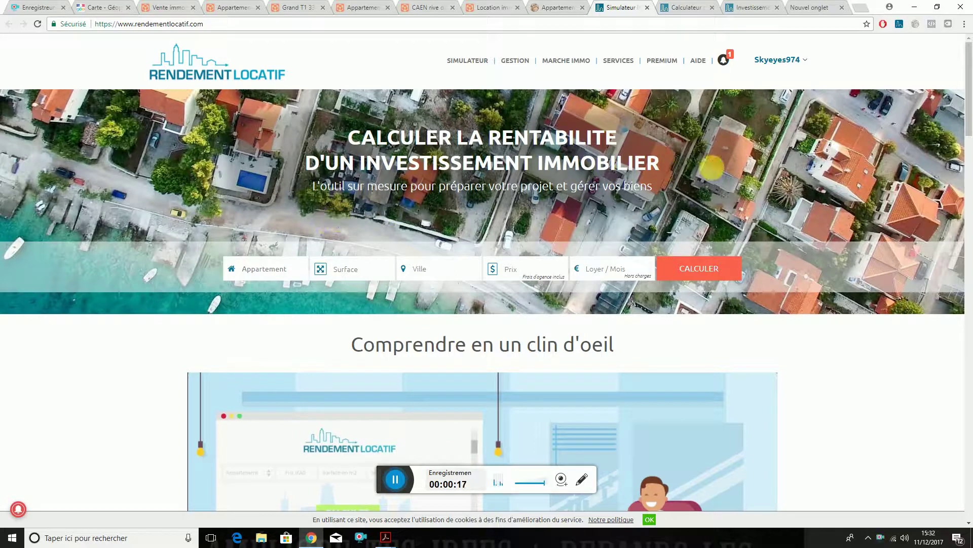
Step: Look over the Rendement Locatif home page and the options offered under Gestion and Marché Immo
{"action": "scroll", "coordinate": [760, 290], "scroll_direction": "down", "scroll_amount": 5}
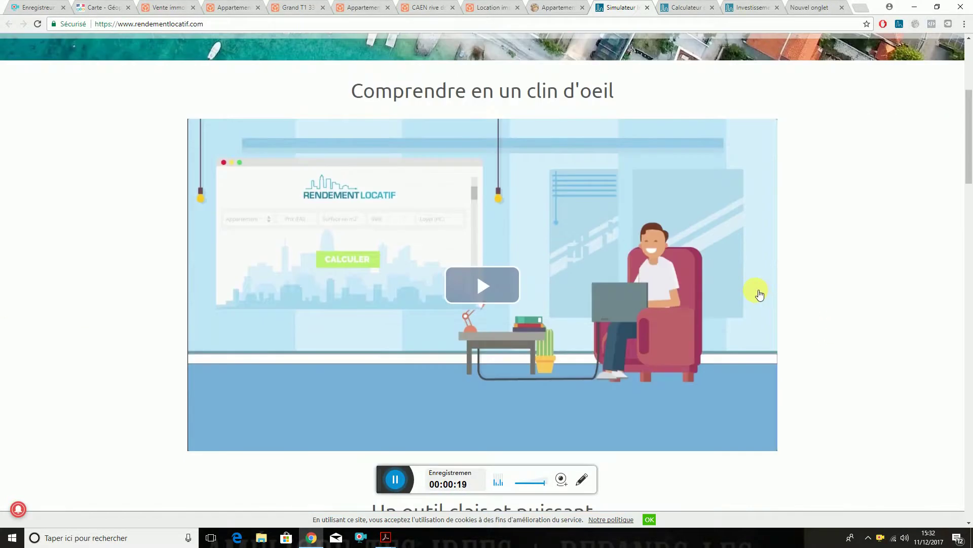
{"action": "scroll", "coordinate": [823, 275], "scroll_direction": "down", "scroll_amount": 4}
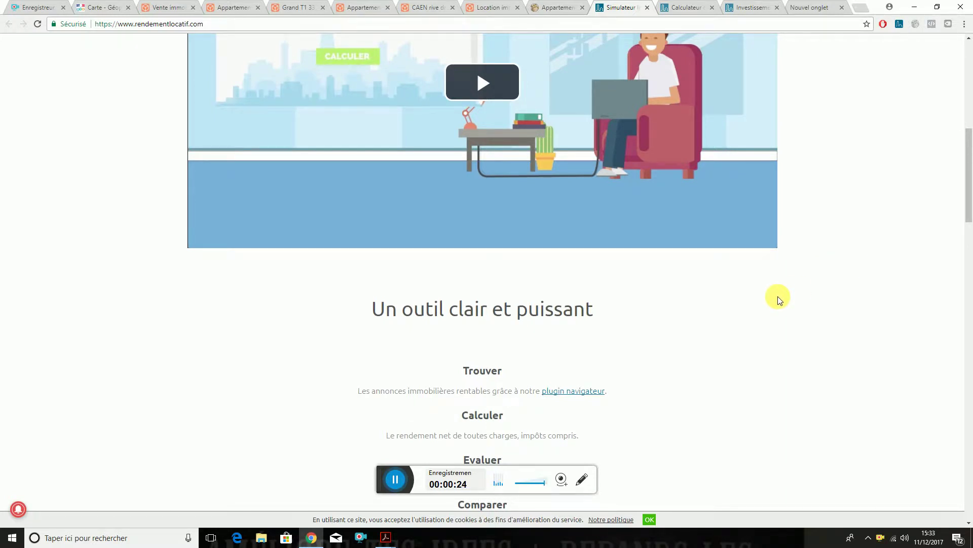
{"action": "scroll", "coordinate": [793, 352], "scroll_direction": "up", "scroll_amount": 10}
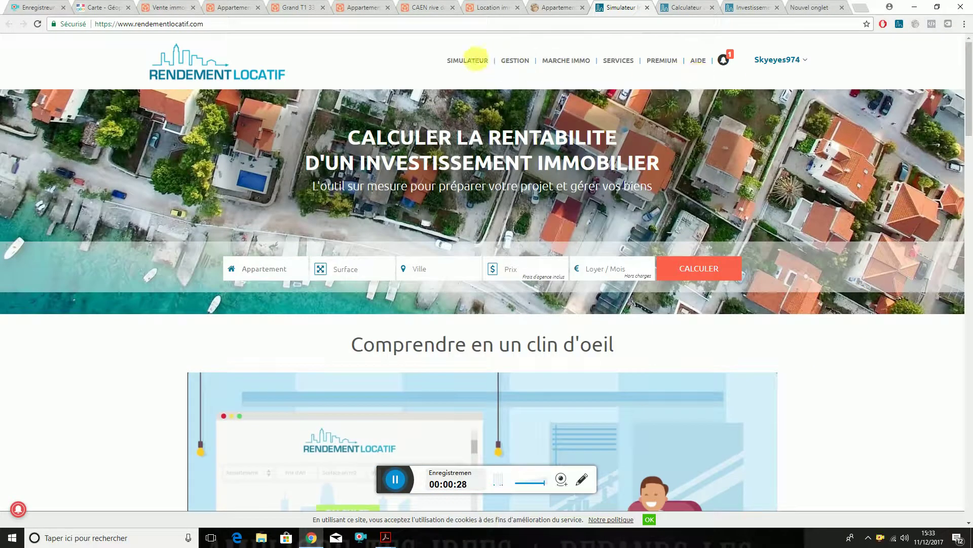
{"action": "mouse_move", "coordinate": [558, 63]}
{"action": "mouse_move", "coordinate": [515, 63]}
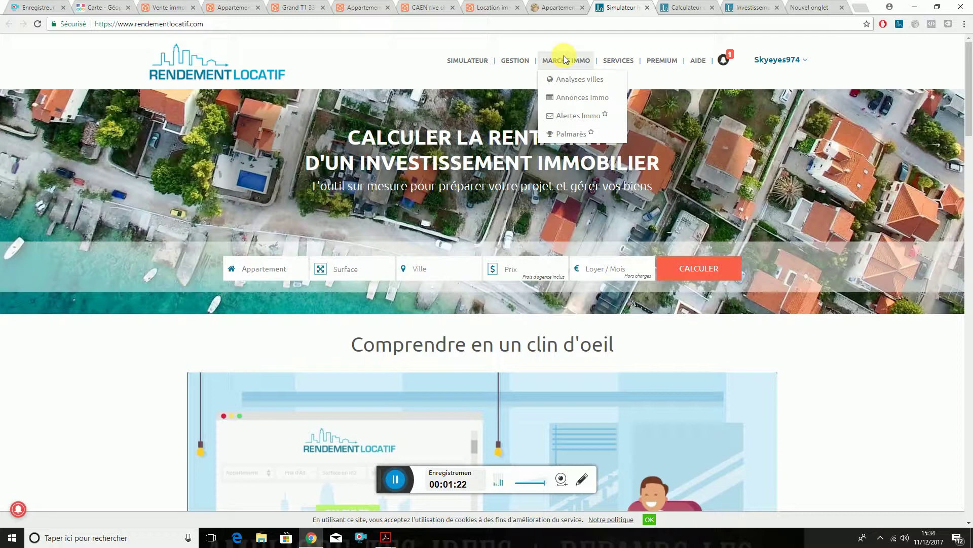
Step: Open the Caen rental investment analysis and examine its average price, yield, housing, population and property tax charts
{"action": "left_click", "coordinate": [748, 6]}
{"action": "scroll", "coordinate": [869, 182], "scroll_direction": "up", "scroll_amount": 10}
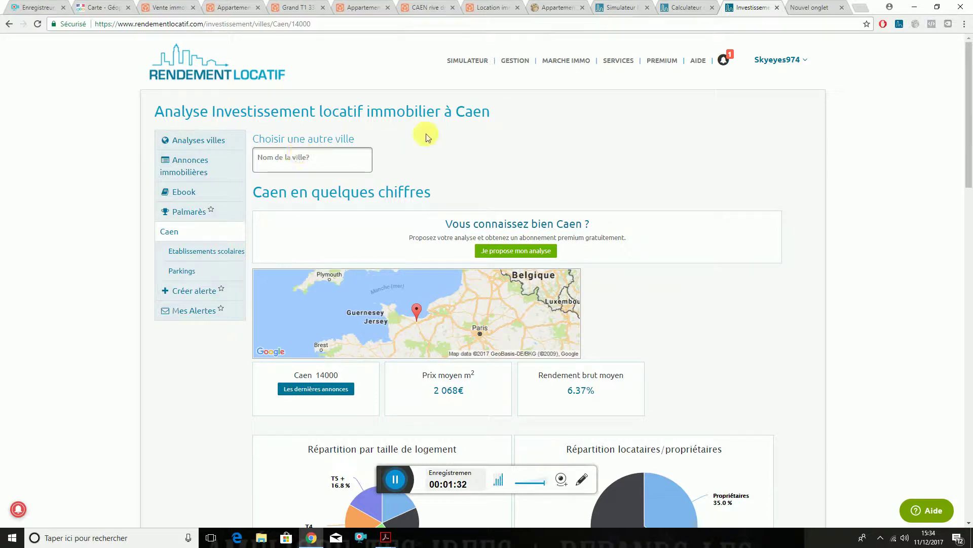
{"action": "scroll", "coordinate": [601, 146], "scroll_direction": "down", "scroll_amount": 2}
{"action": "scroll", "coordinate": [602, 146], "scroll_direction": "down", "scroll_amount": 1}
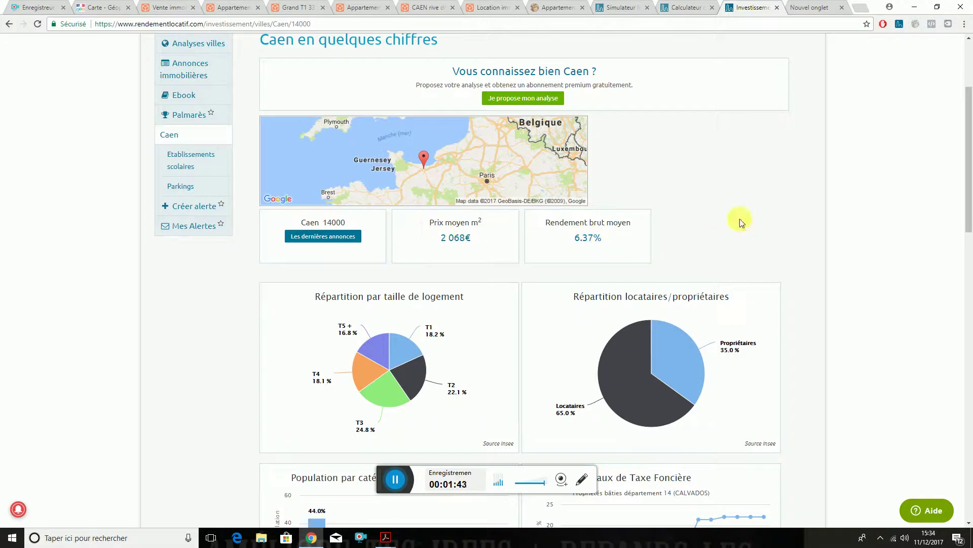
{"action": "scroll", "coordinate": [821, 236], "scroll_direction": "down", "scroll_amount": 4}
{"action": "scroll", "coordinate": [855, 273], "scroll_direction": "down", "scroll_amount": 1}
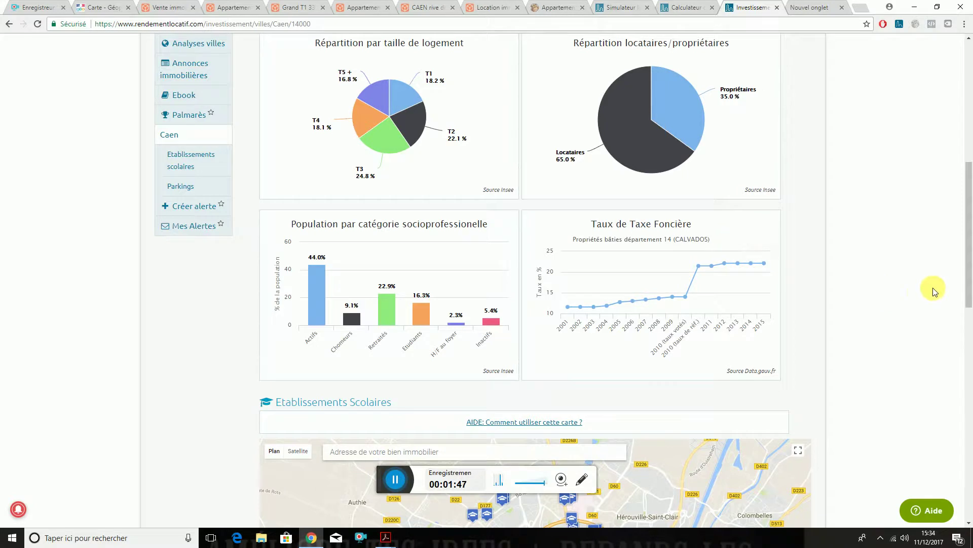
{"action": "scroll", "coordinate": [831, 266], "scroll_direction": "down", "scroll_amount": 5}
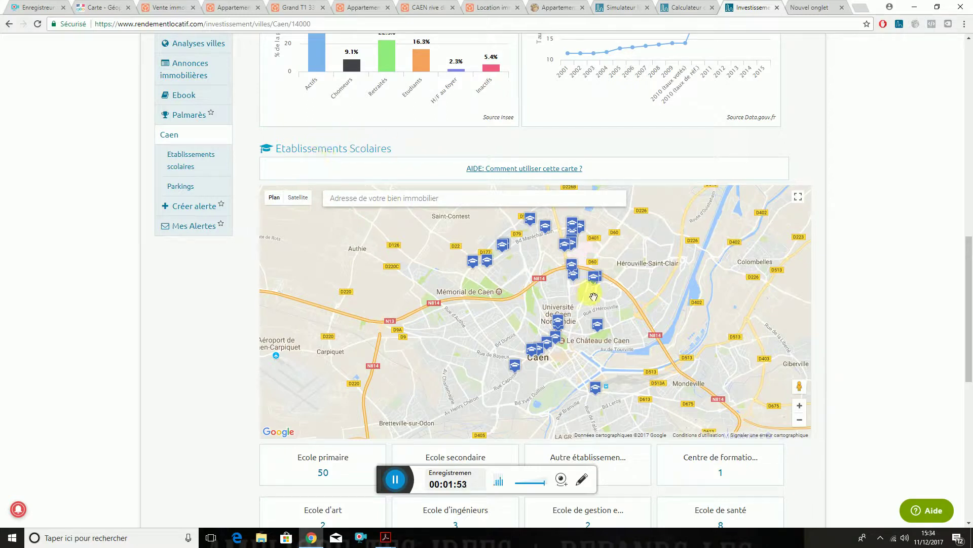
Step: Examine the Caen schools map, establishment list and parking data, and review the population chart again
{"action": "scroll", "coordinate": [676, 332], "scroll_direction": "down", "scroll_amount": 3}
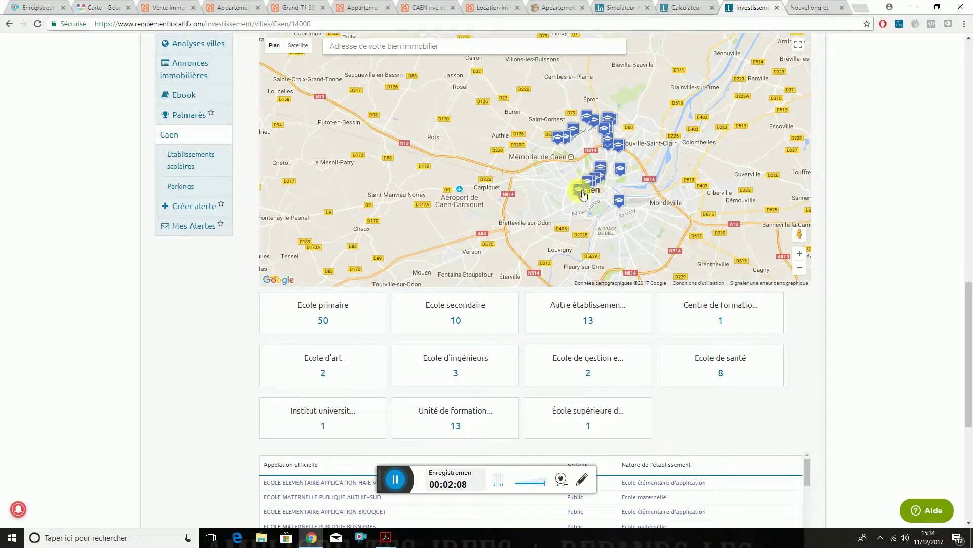
{"action": "scroll", "coordinate": [836, 332], "scroll_direction": "down", "scroll_amount": 4}
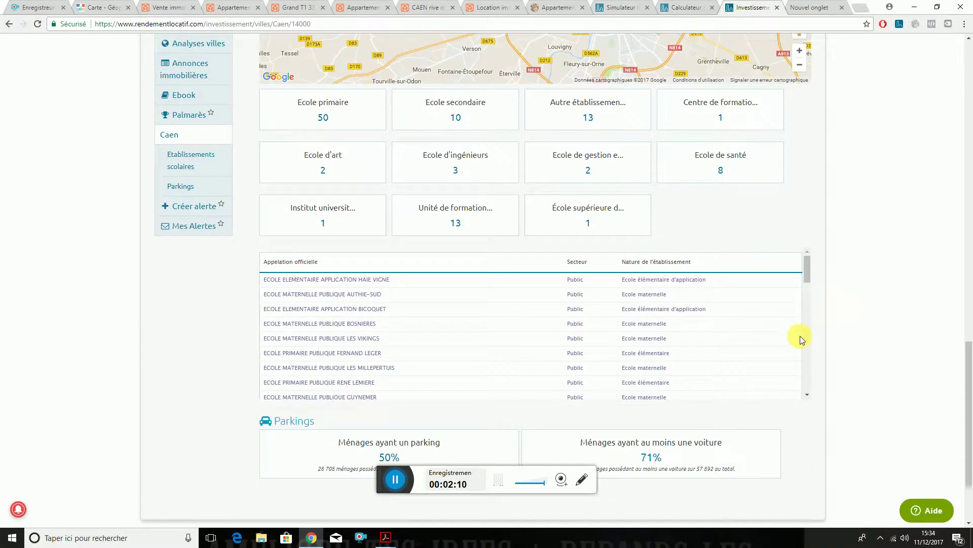
{"action": "scroll", "coordinate": [905, 320], "scroll_direction": "down", "scroll_amount": 2}
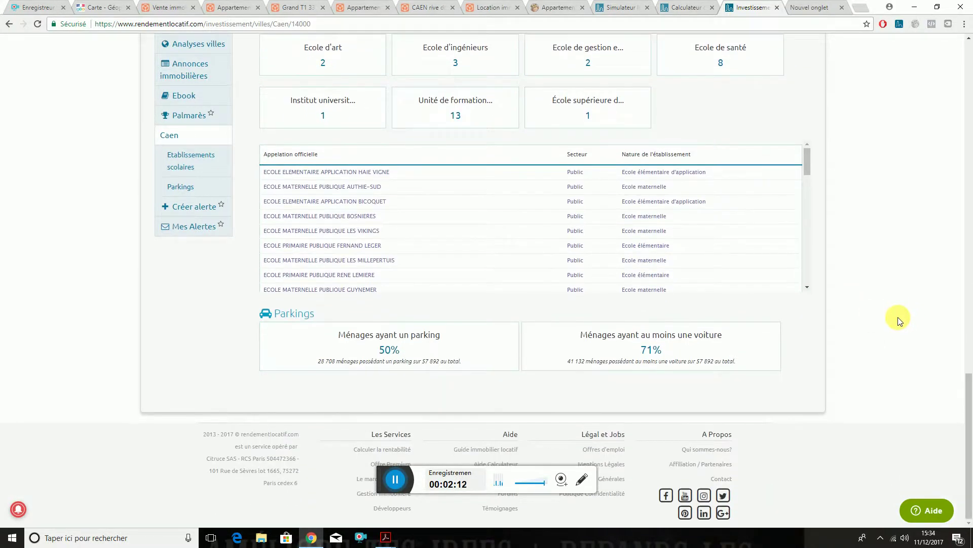
{"action": "scroll", "coordinate": [898, 317], "scroll_direction": "up", "scroll_amount": 2}
{"action": "scroll", "coordinate": [898, 318], "scroll_direction": "down", "scroll_amount": 2}
{"action": "scroll", "coordinate": [898, 318], "scroll_direction": "up", "scroll_amount": 6}
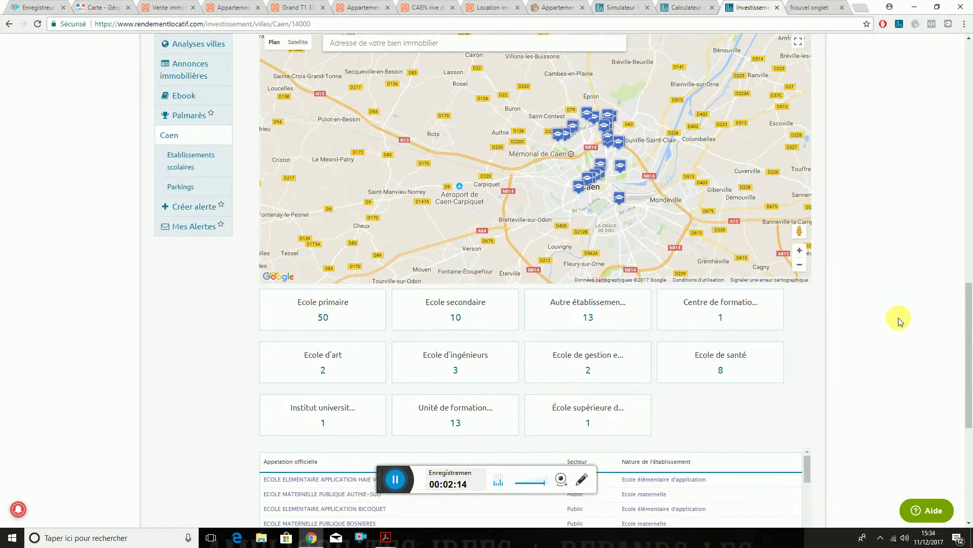
{"action": "scroll", "coordinate": [899, 318], "scroll_direction": "up", "scroll_amount": 10}
{"action": "scroll", "coordinate": [758, 260], "scroll_direction": "down", "scroll_amount": 4}
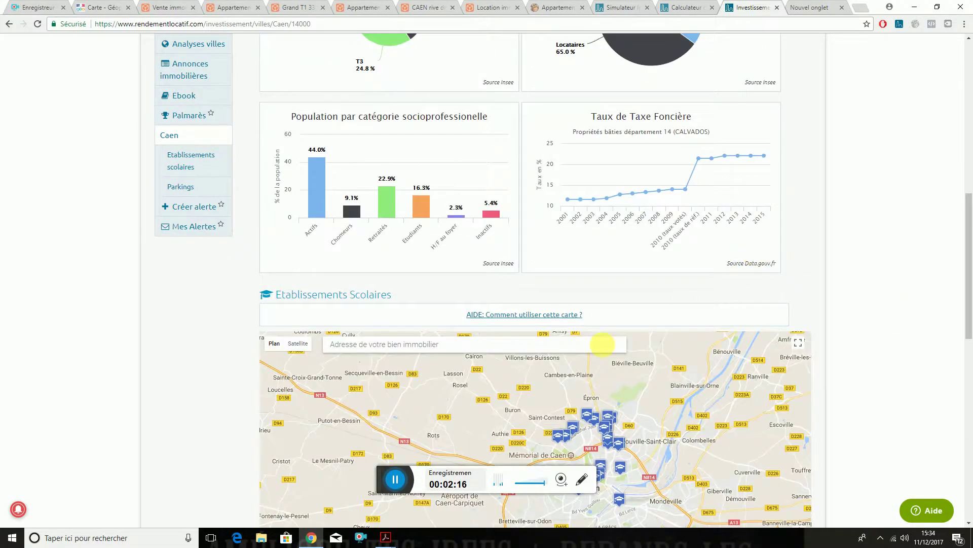
{"action": "scroll", "coordinate": [602, 345], "scroll_direction": "down", "scroll_amount": 3}
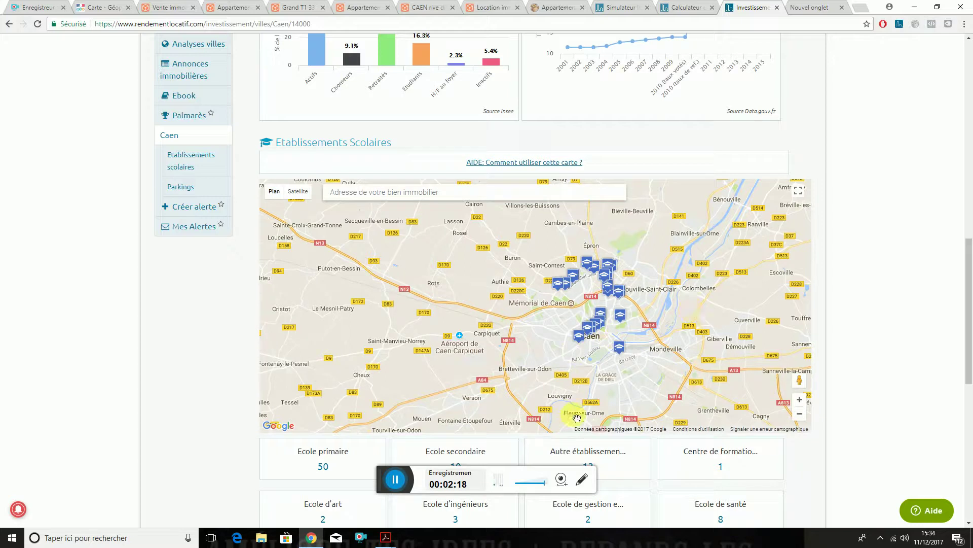
{"action": "scroll", "coordinate": [597, 341], "scroll_direction": "up", "scroll_amount": 4}
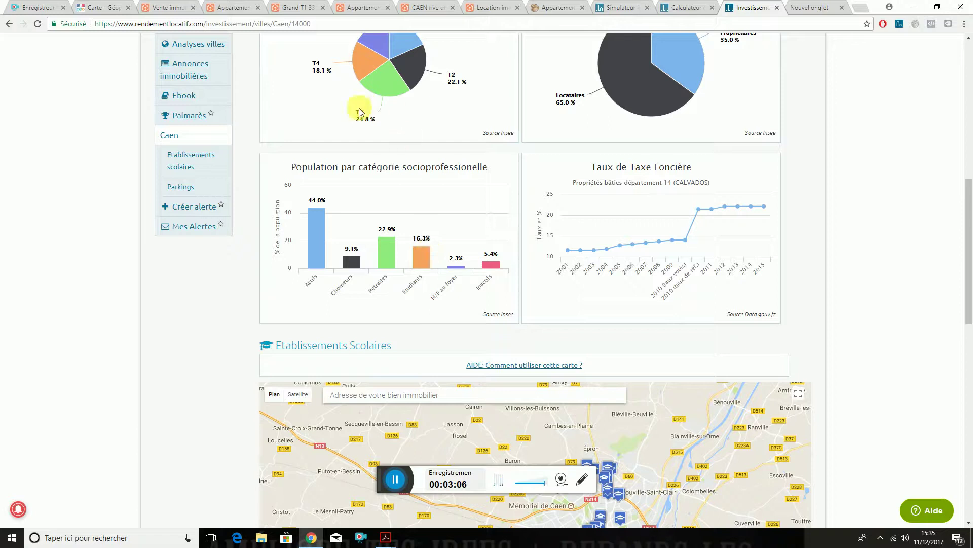
Step: Switch to the Leboncoin property sales search for Caen 14000 and review its filters and cheapest listings
{"action": "left_click", "coordinate": [221, 11]}
{"action": "left_click", "coordinate": [167, 9]}
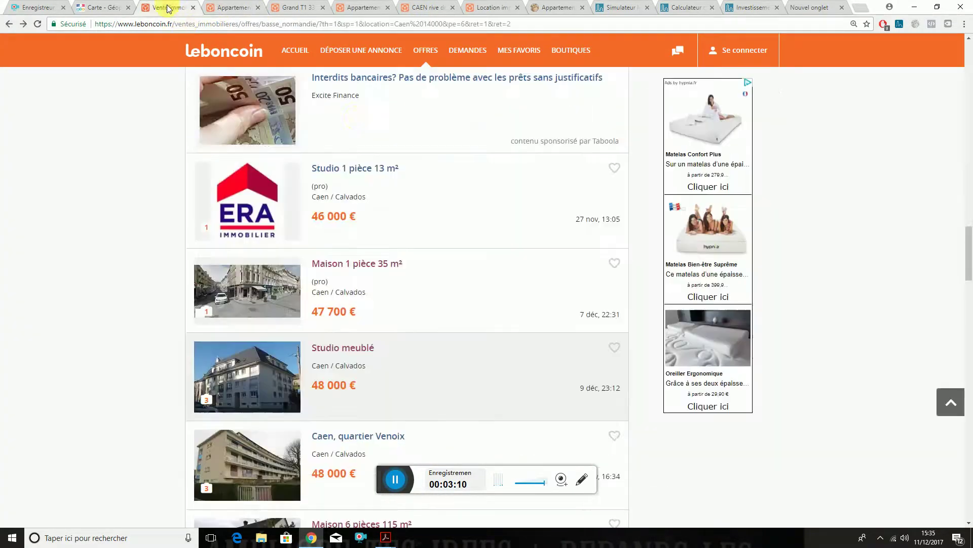
{"action": "scroll", "coordinate": [289, 253], "scroll_direction": "up", "scroll_amount": 20}
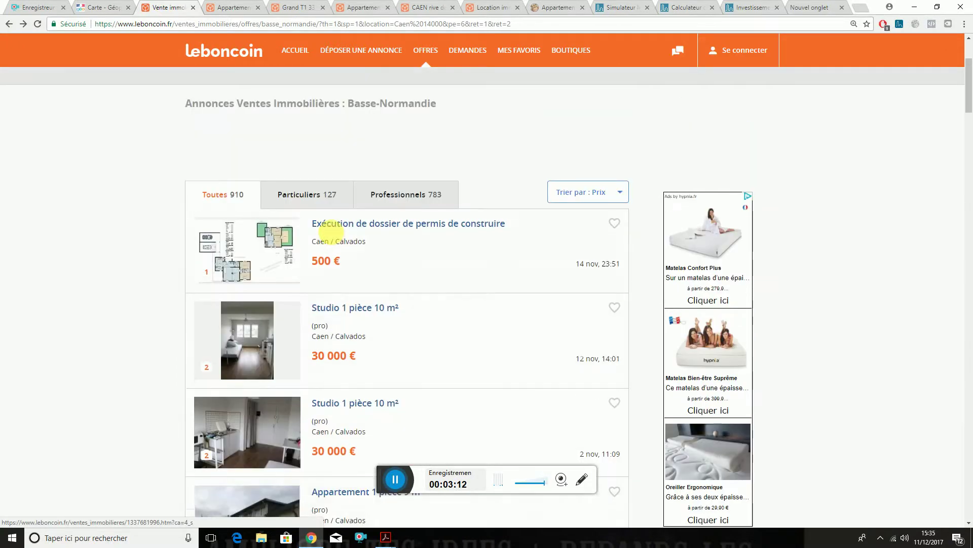
{"action": "scroll", "coordinate": [332, 231], "scroll_direction": "up", "scroll_amount": 3}
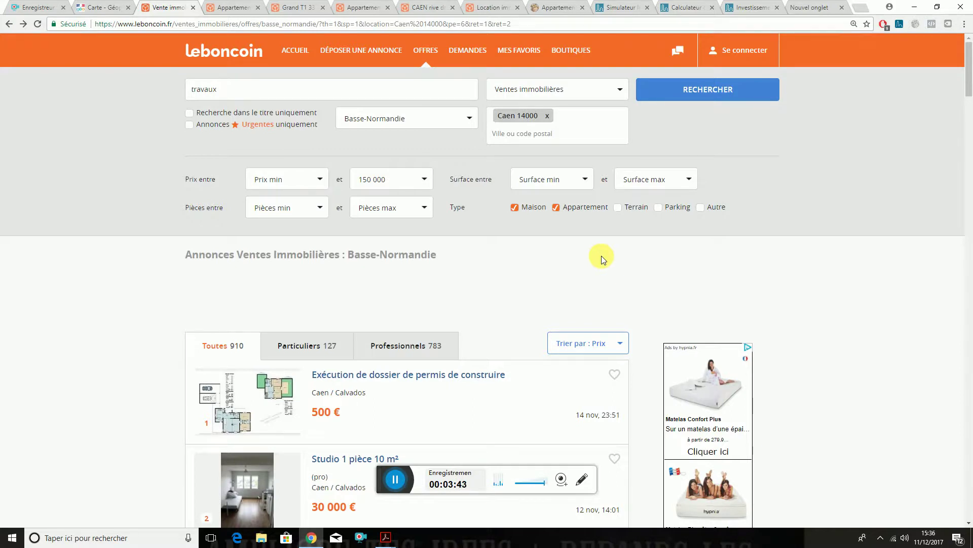
{"action": "scroll", "coordinate": [541, 294], "scroll_direction": "down", "scroll_amount": 5}
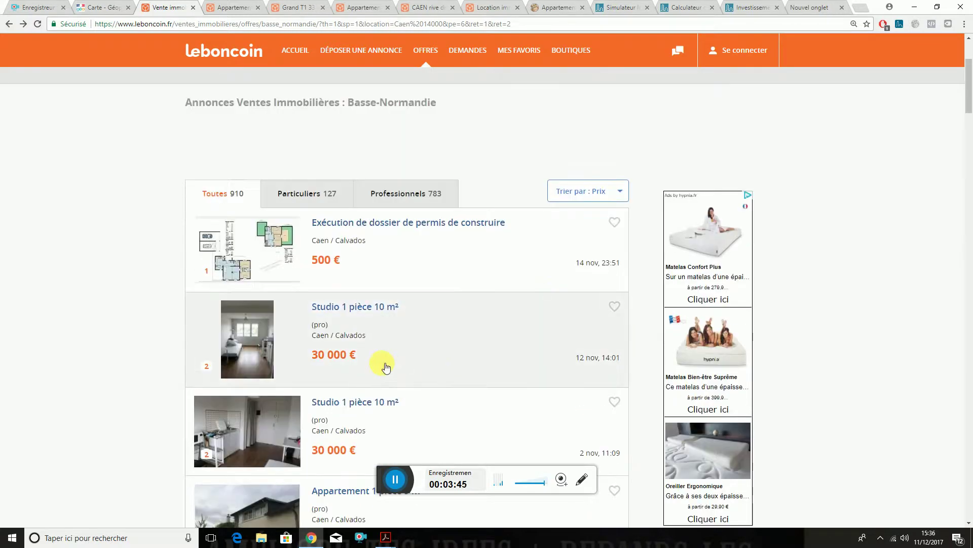
{"action": "scroll", "coordinate": [478, 339], "scroll_direction": "down", "scroll_amount": 2}
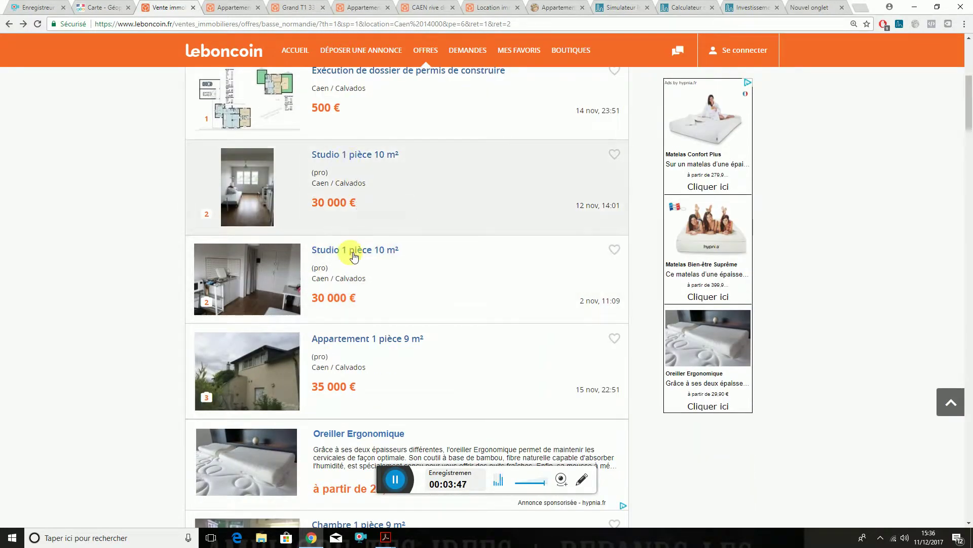
Step: Compare the estimated gross yields of the one-room Caen apartments already open from the sales search
{"action": "left_click", "coordinate": [235, 7]}
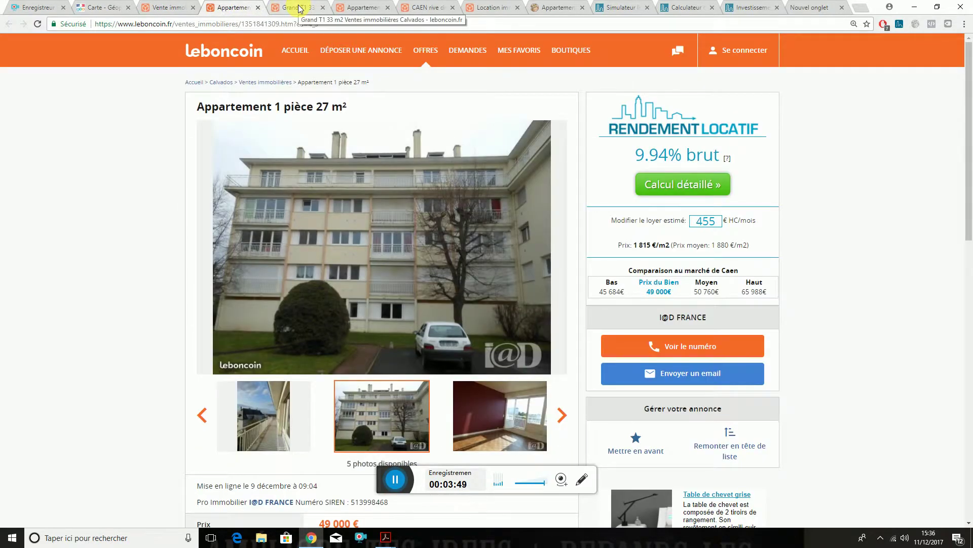
{"action": "left_click", "coordinate": [300, 7]}
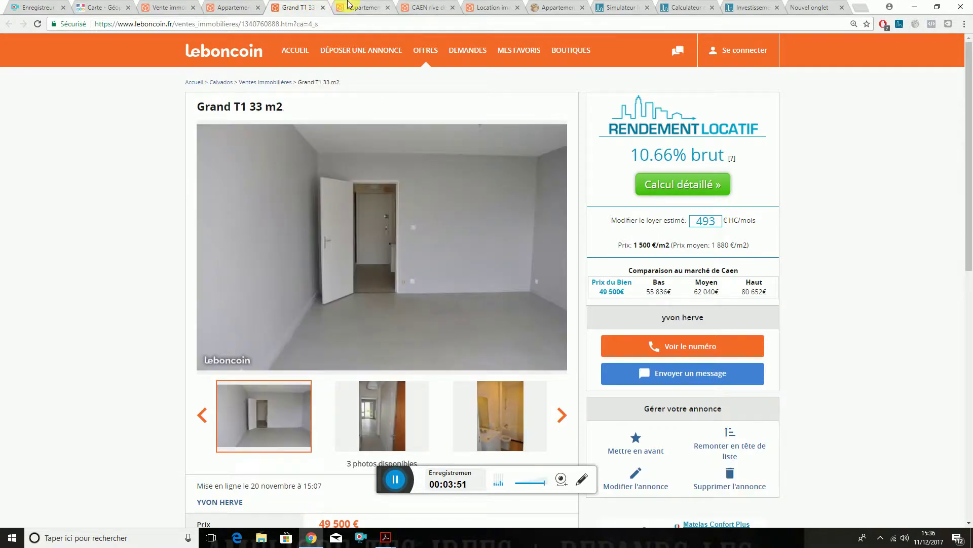
{"action": "left_click", "coordinate": [365, 5]}
{"action": "left_click", "coordinate": [425, 7]}
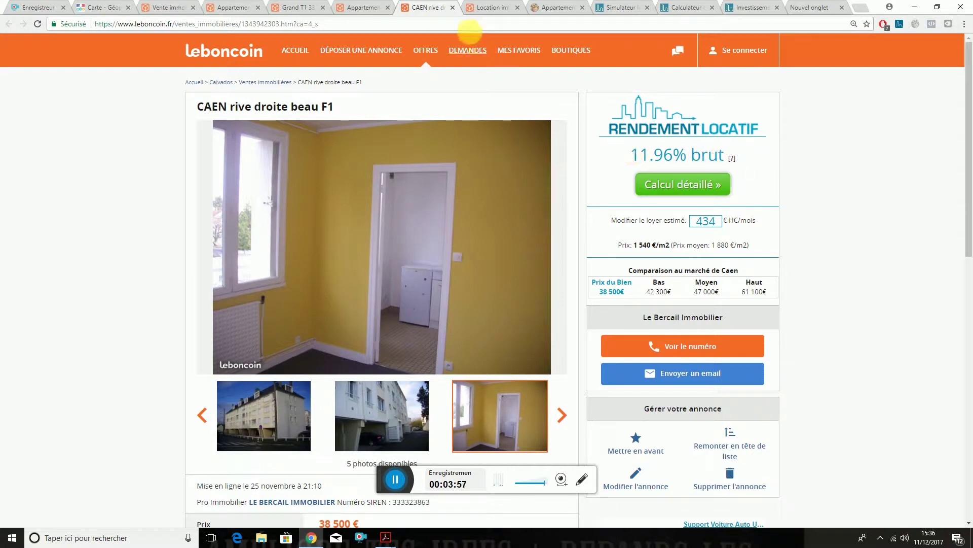
{"action": "left_click", "coordinate": [369, 11]}
{"action": "left_click", "coordinate": [299, 8]}
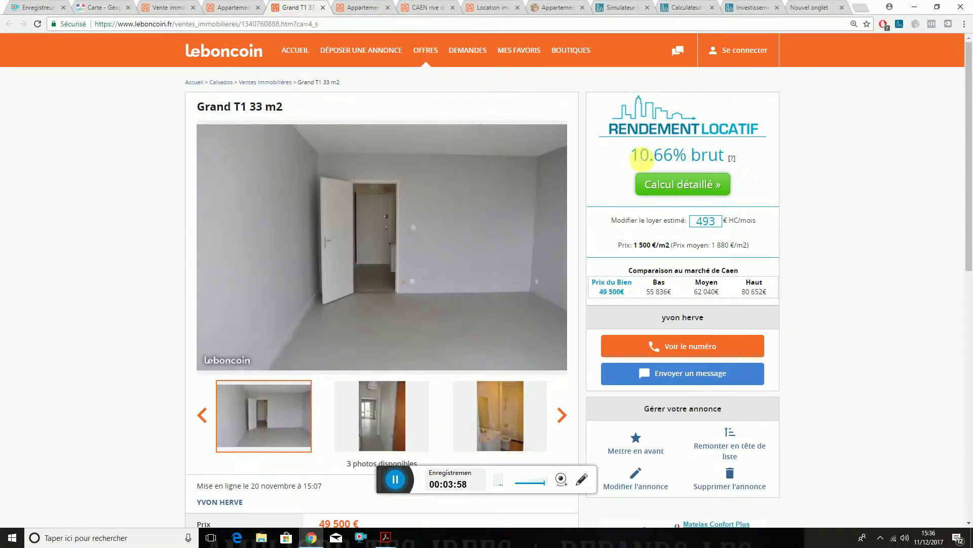
Step: Check the price, surface and property details of each of the four open Caen apartment sale listings
{"action": "left_click", "coordinate": [237, 10]}
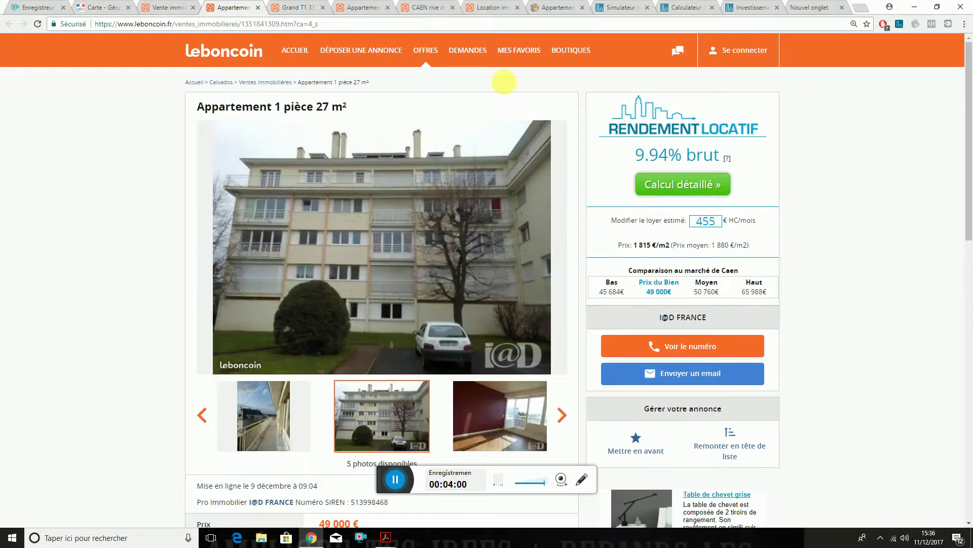
{"action": "scroll", "coordinate": [417, 434], "scroll_direction": "down", "scroll_amount": 6}
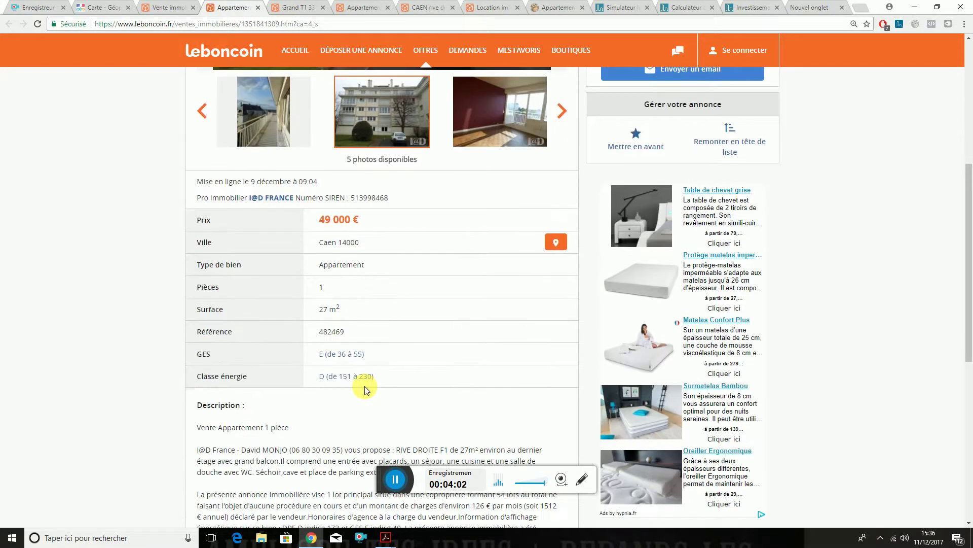
{"action": "left_click", "coordinate": [300, 7]}
{"action": "scroll", "coordinate": [408, 298], "scroll_direction": "down", "scroll_amount": 6}
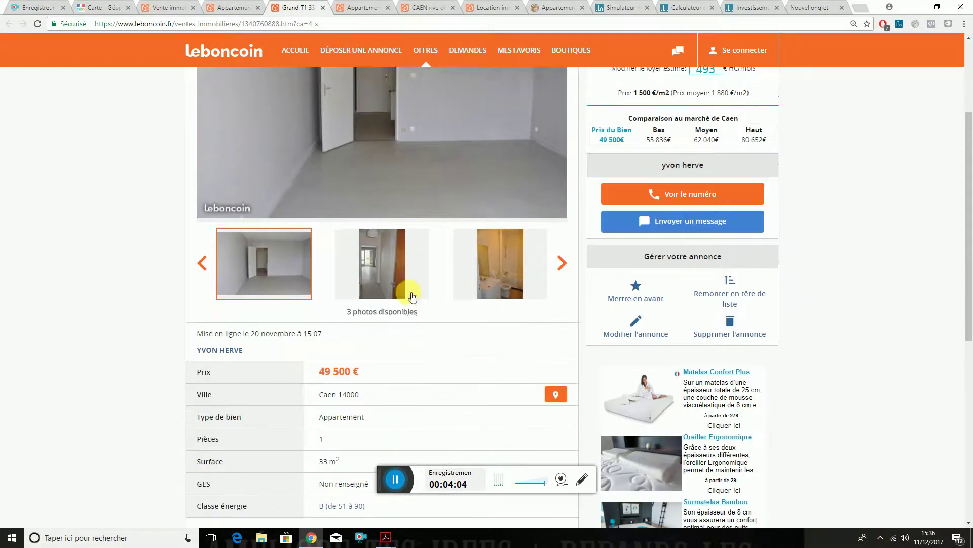
{"action": "left_click", "coordinate": [355, 8]}
{"action": "scroll", "coordinate": [385, 279], "scroll_direction": "down", "scroll_amount": 6}
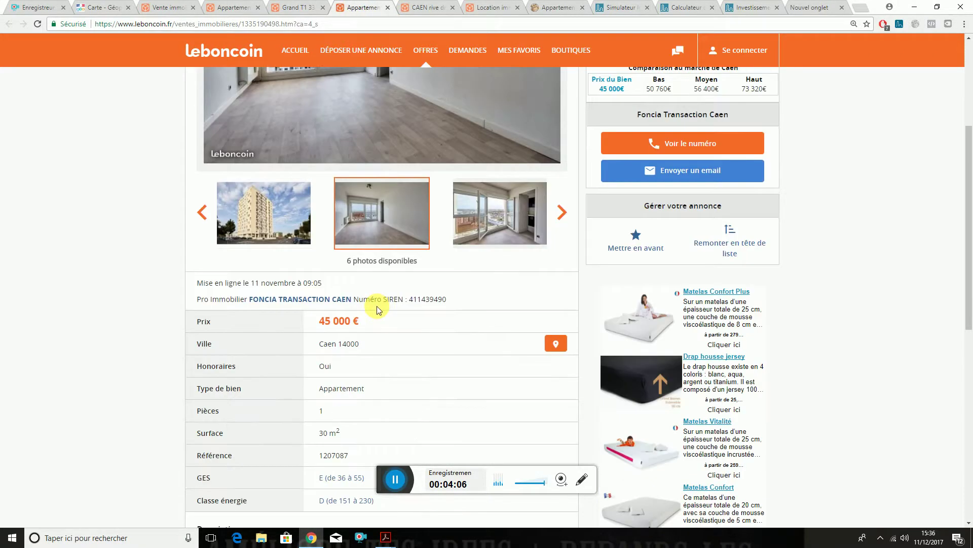
{"action": "left_click", "coordinate": [421, 7]}
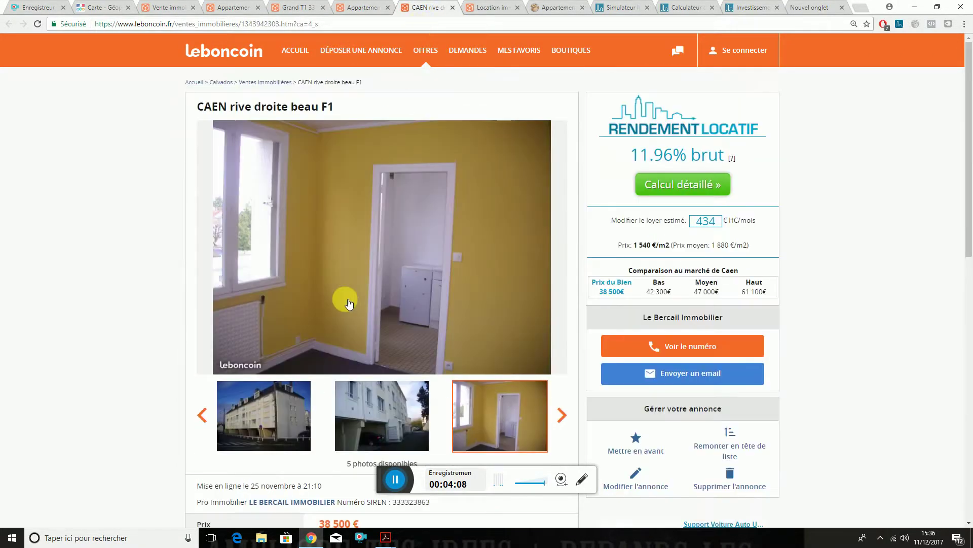
{"action": "scroll", "coordinate": [350, 302], "scroll_direction": "down", "scroll_amount": 6}
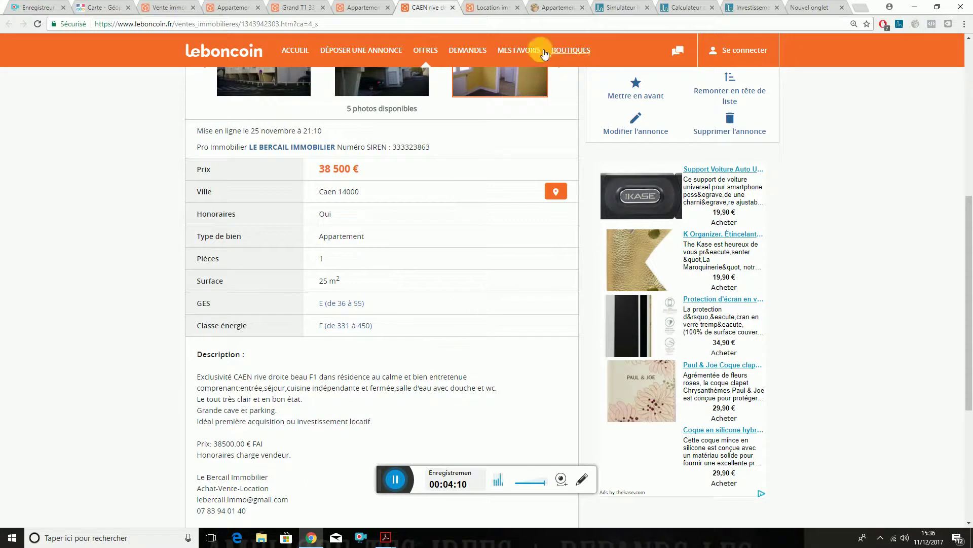
Step: Review the rents asked in the Leboncoin search for furnished Caen apartments in the 25 to 40 surface range
{"action": "left_click", "coordinate": [494, 7]}
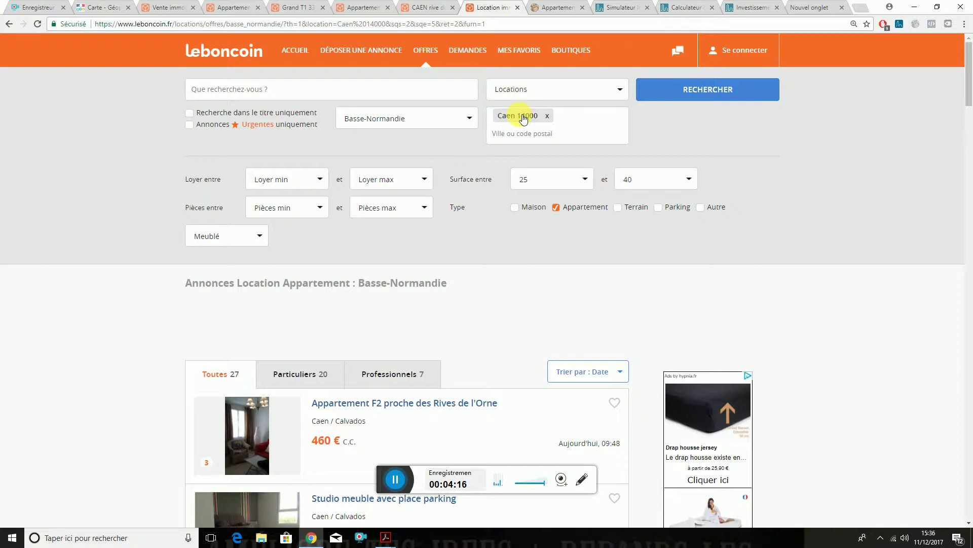
{"action": "scroll", "coordinate": [402, 326], "scroll_direction": "down", "scroll_amount": 10}
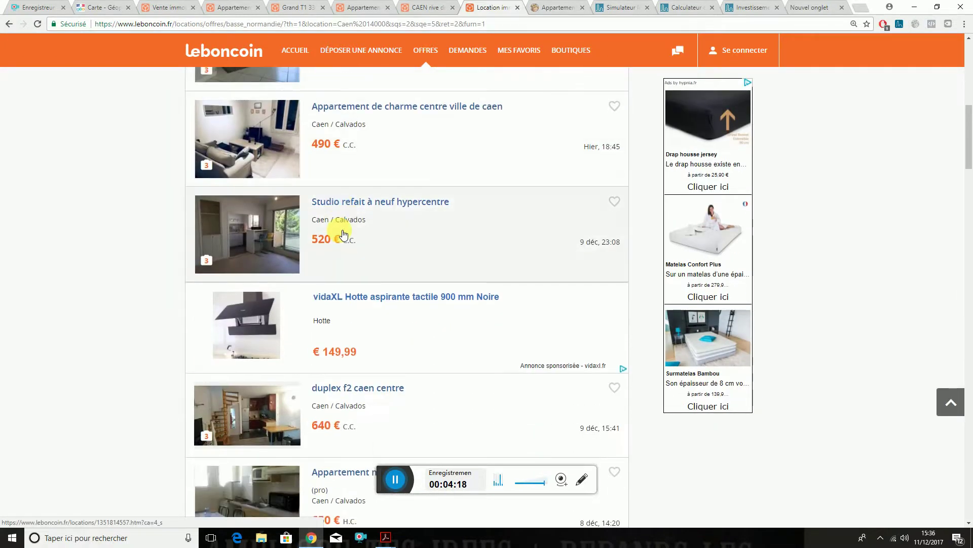
{"action": "scroll", "coordinate": [344, 232], "scroll_direction": "down", "scroll_amount": 1}
{"action": "scroll", "coordinate": [356, 218], "scroll_direction": "down", "scroll_amount": 3}
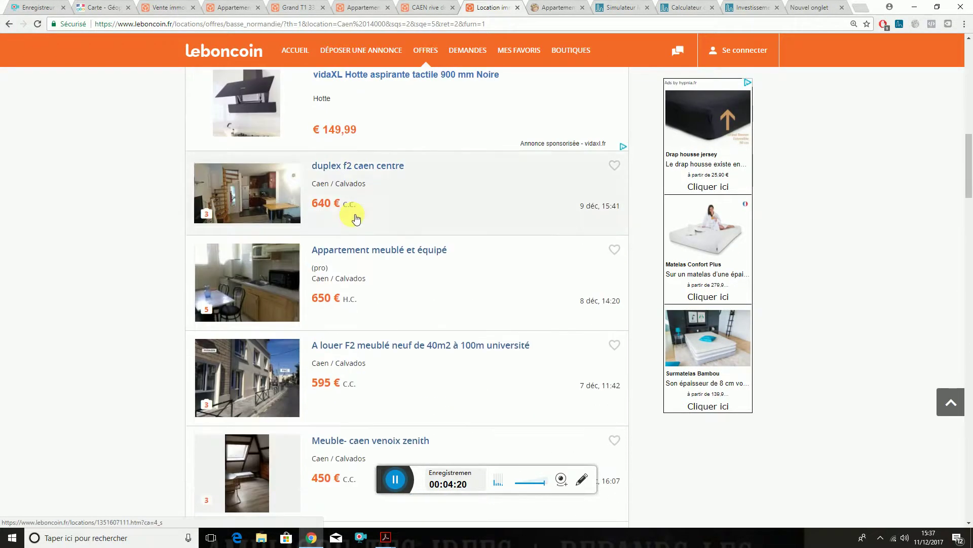
{"action": "scroll", "coordinate": [355, 213], "scroll_direction": "down", "scroll_amount": 5}
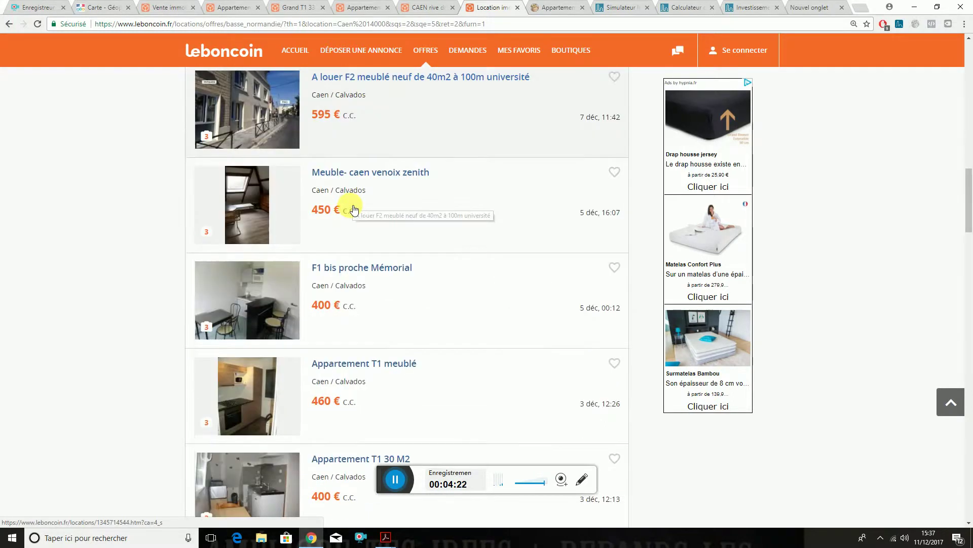
{"action": "scroll", "coordinate": [354, 209], "scroll_direction": "down", "scroll_amount": 10}
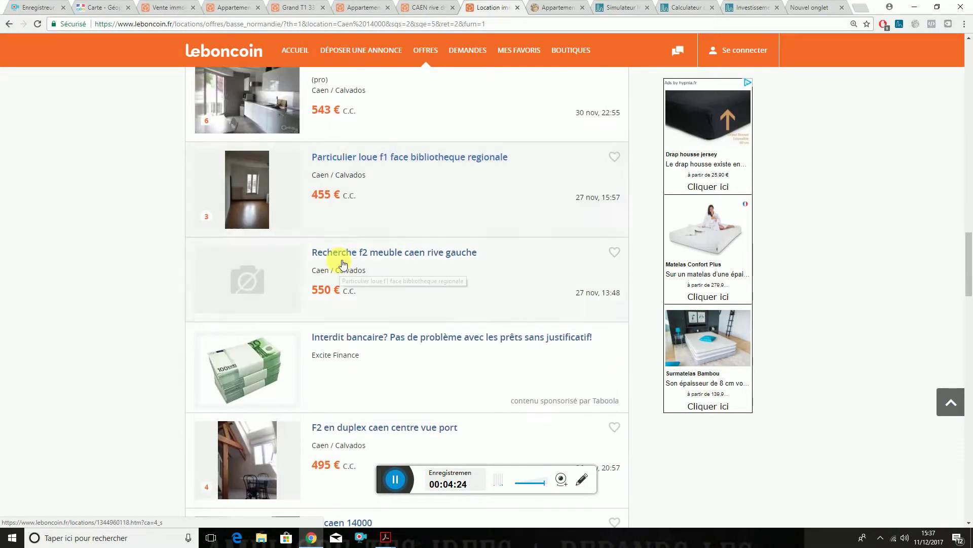
Step: Compare the asking rents of furnished studios and F2 apartments throughout the Caen rental results
{"action": "scroll", "coordinate": [345, 253], "scroll_direction": "down", "scroll_amount": 4}
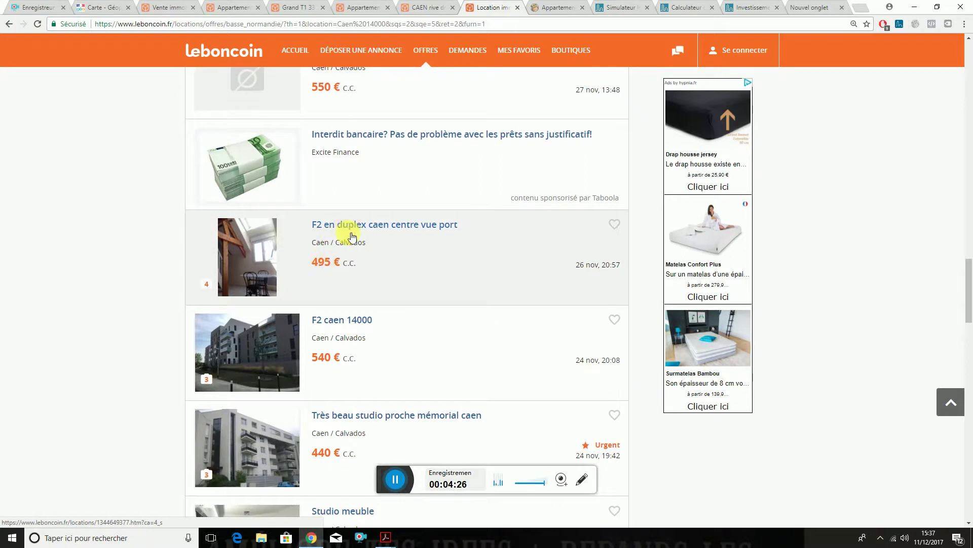
{"action": "scroll", "coordinate": [352, 236], "scroll_direction": "down", "scroll_amount": 8}
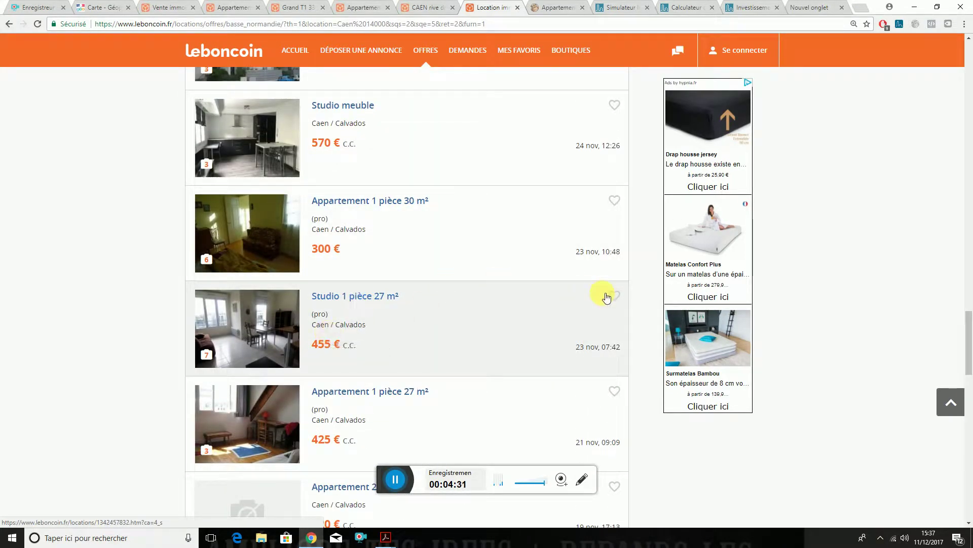
{"action": "scroll", "coordinate": [582, 283], "scroll_direction": "up", "scroll_amount": 5}
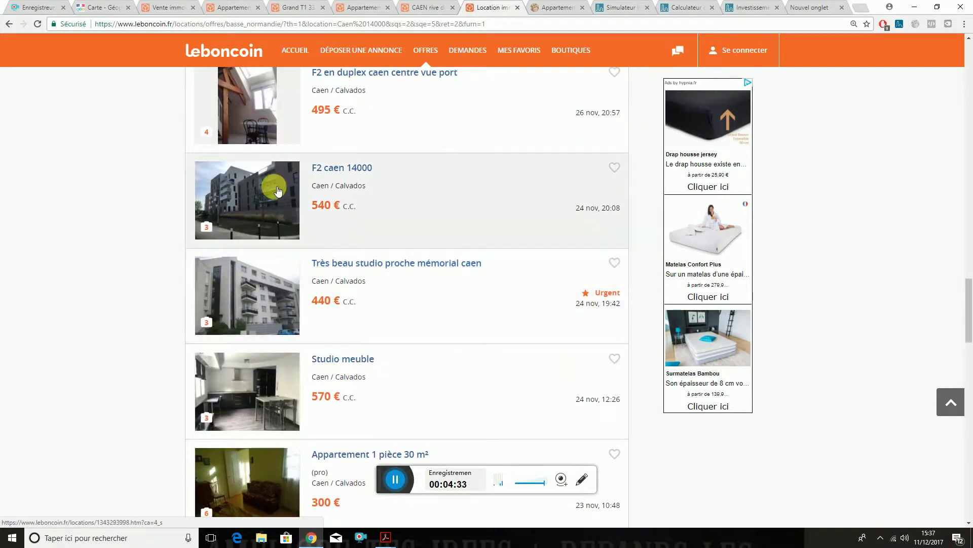
{"action": "scroll", "coordinate": [518, 258], "scroll_direction": "up", "scroll_amount": 6}
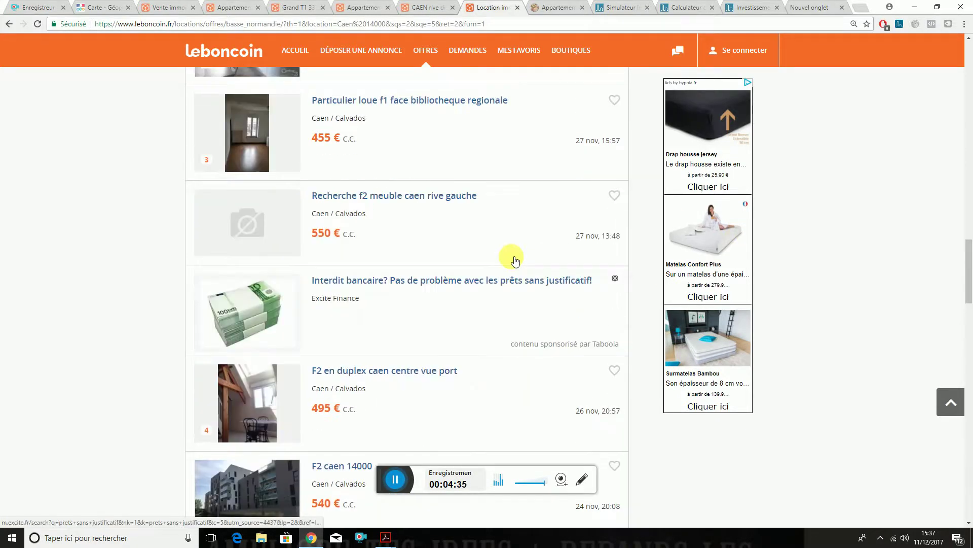
{"action": "scroll", "coordinate": [501, 264], "scroll_direction": "up", "scroll_amount": 8}
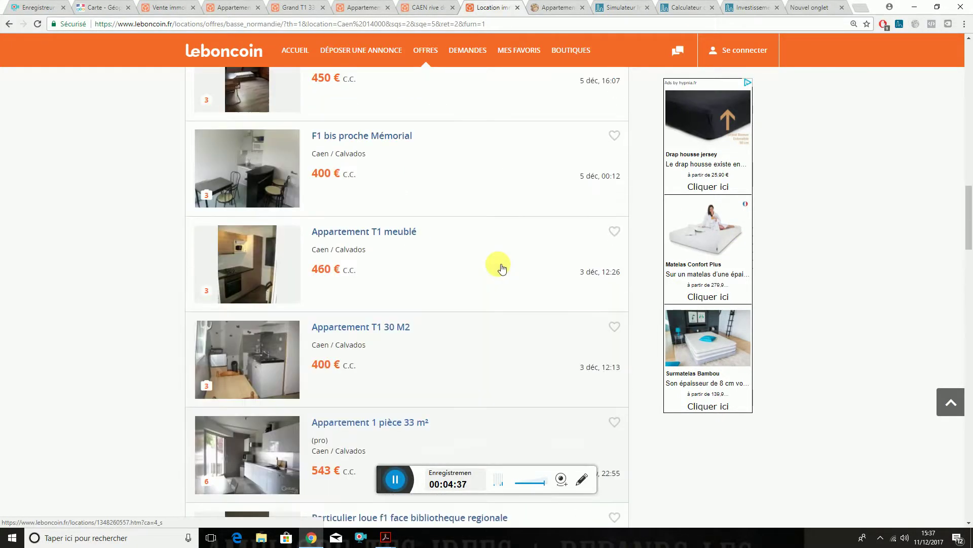
{"action": "scroll", "coordinate": [501, 267], "scroll_direction": "up", "scroll_amount": 8}
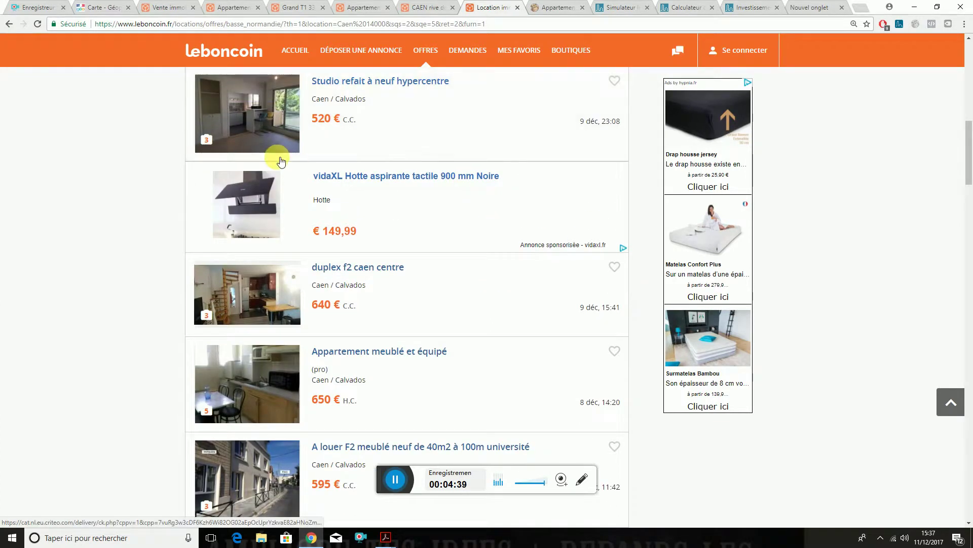
{"action": "scroll", "coordinate": [398, 205], "scroll_direction": "up", "scroll_amount": 6}
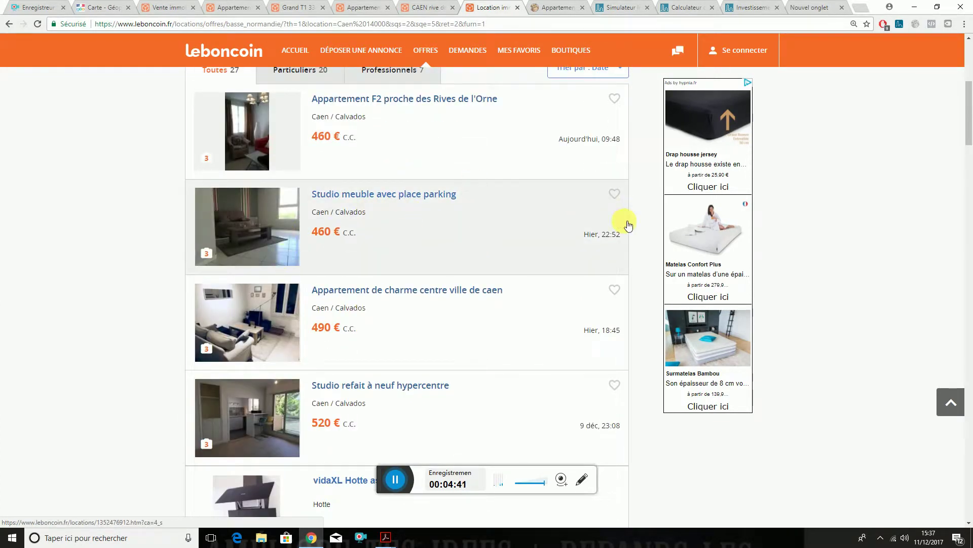
{"action": "scroll", "coordinate": [549, 215], "scroll_direction": "up", "scroll_amount": 4}
{"action": "scroll", "coordinate": [554, 211], "scroll_direction": "down", "scroll_amount": 8}
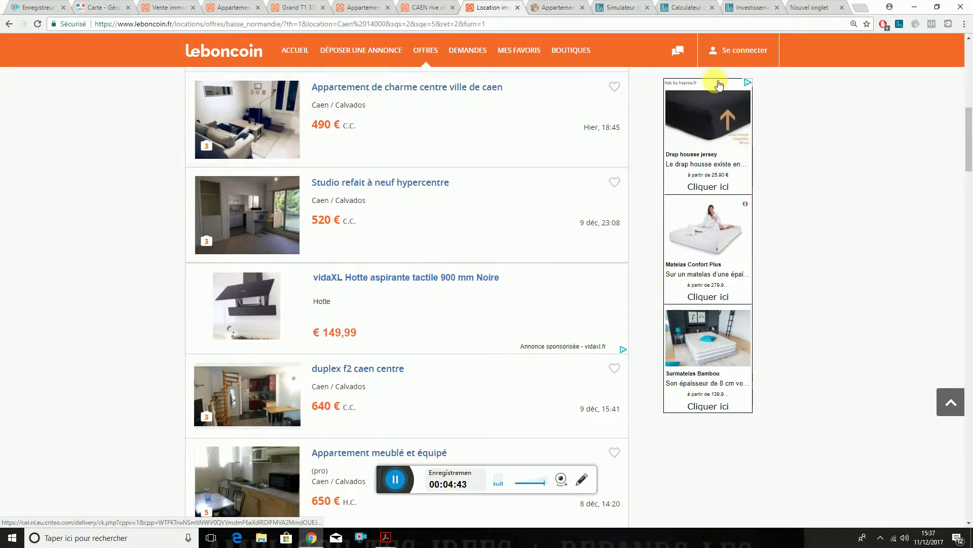
Step: Open the detailed Rendement Locatif calculation for the sale listing "CAEN rive droite beau F1"
{"action": "left_click", "coordinate": [429, 8]}
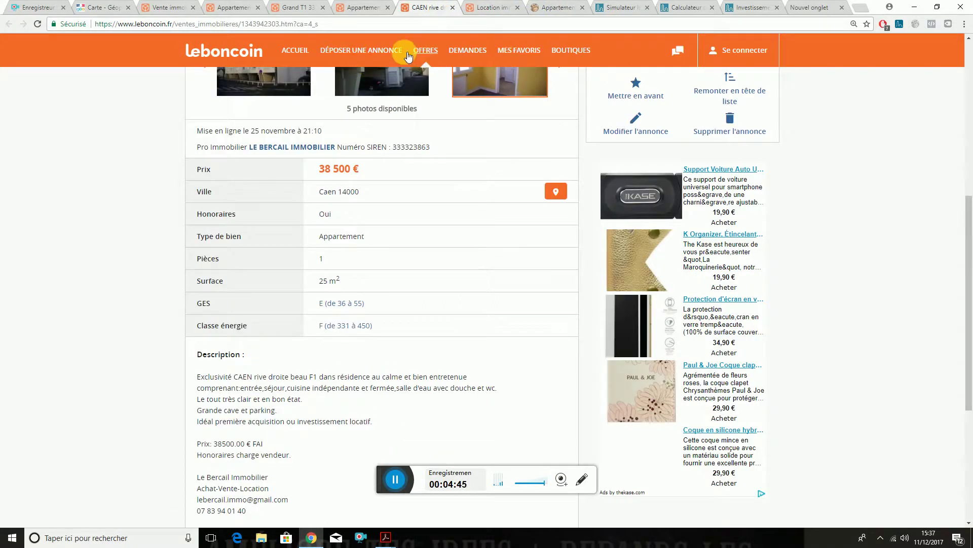
{"action": "scroll", "coordinate": [504, 222], "scroll_direction": "up", "scroll_amount": 1}
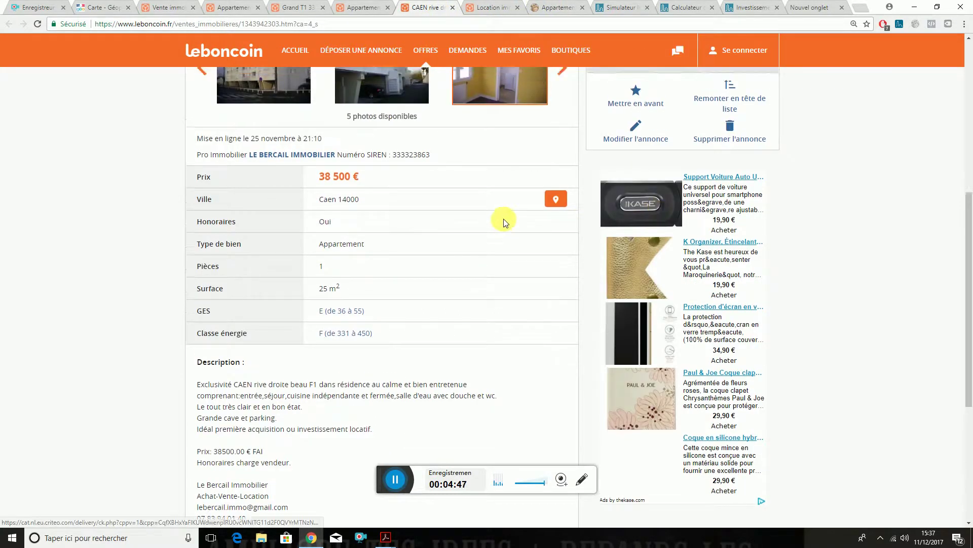
{"action": "scroll", "coordinate": [504, 222], "scroll_direction": "up", "scroll_amount": 6}
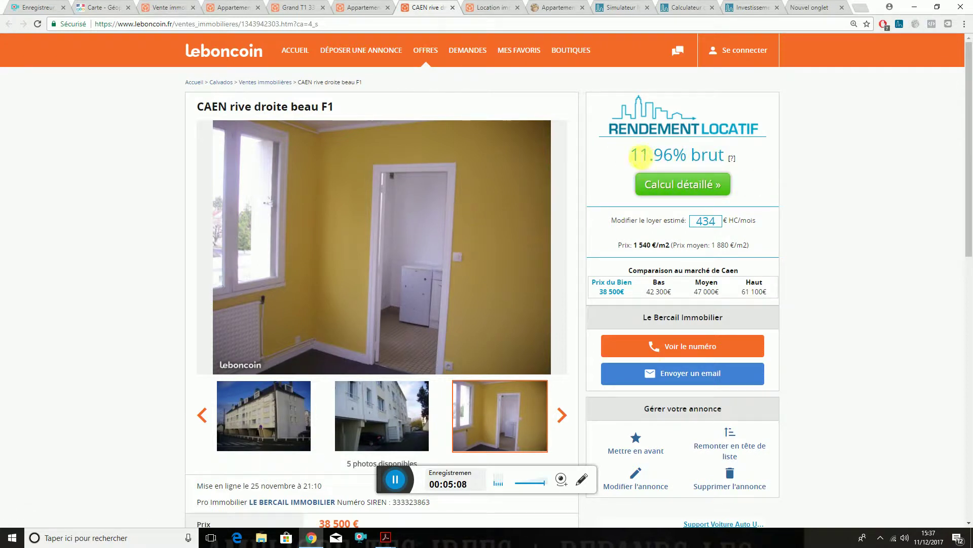
{"action": "left_click", "coordinate": [682, 184]}
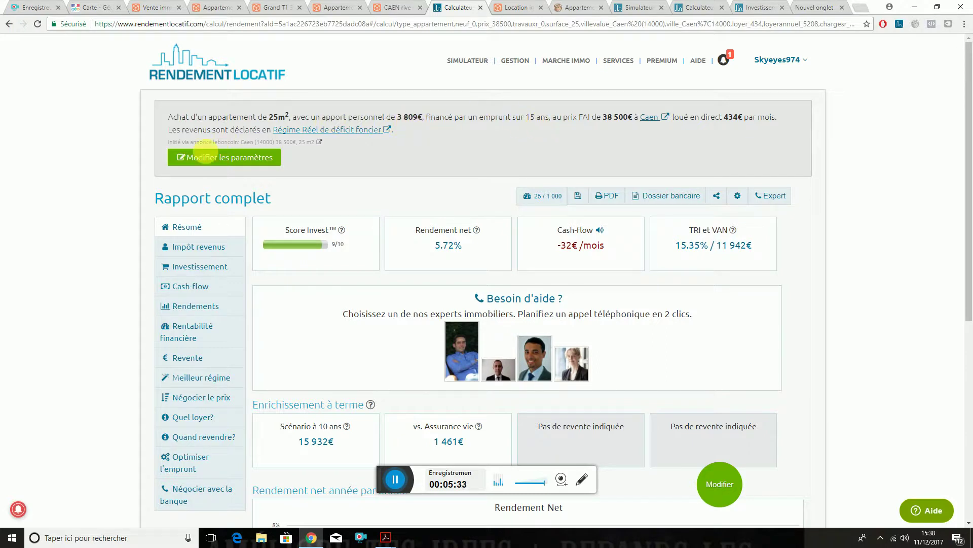
Step: Edit the simulation's loan parameters, setting the personal contribution to 0 € and the loan duration to 20 years
{"action": "left_click", "coordinate": [175, 157]}
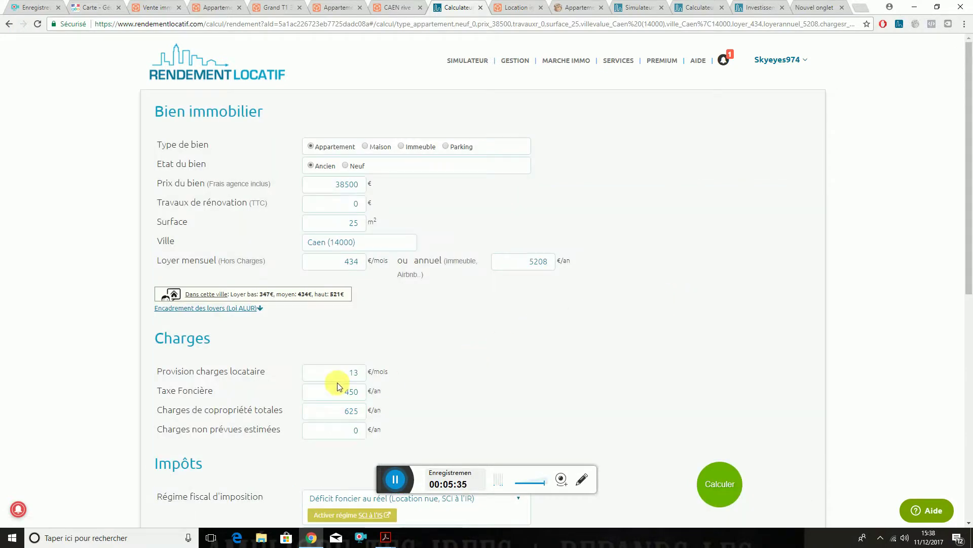
{"action": "scroll", "coordinate": [457, 350], "scroll_direction": "down", "scroll_amount": 5}
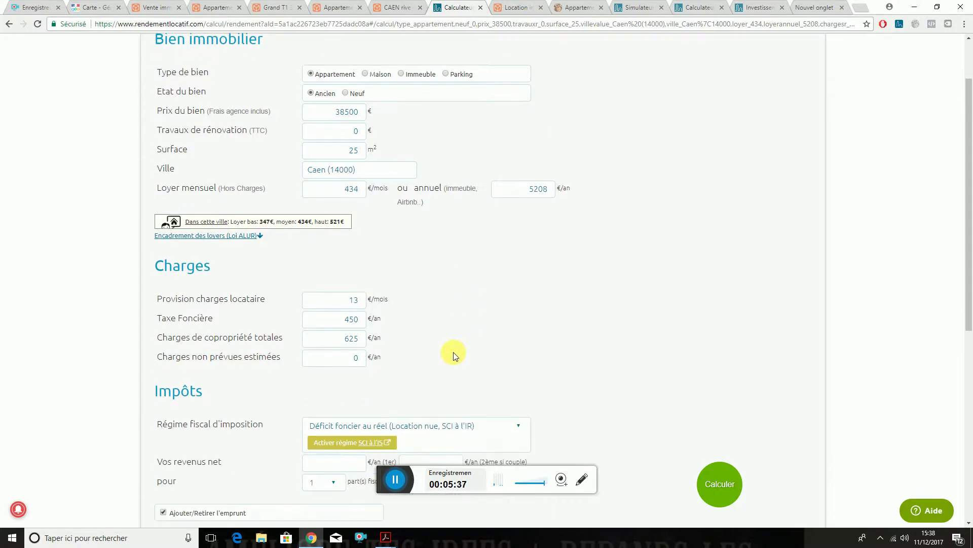
{"action": "left_click", "coordinate": [332, 340]}
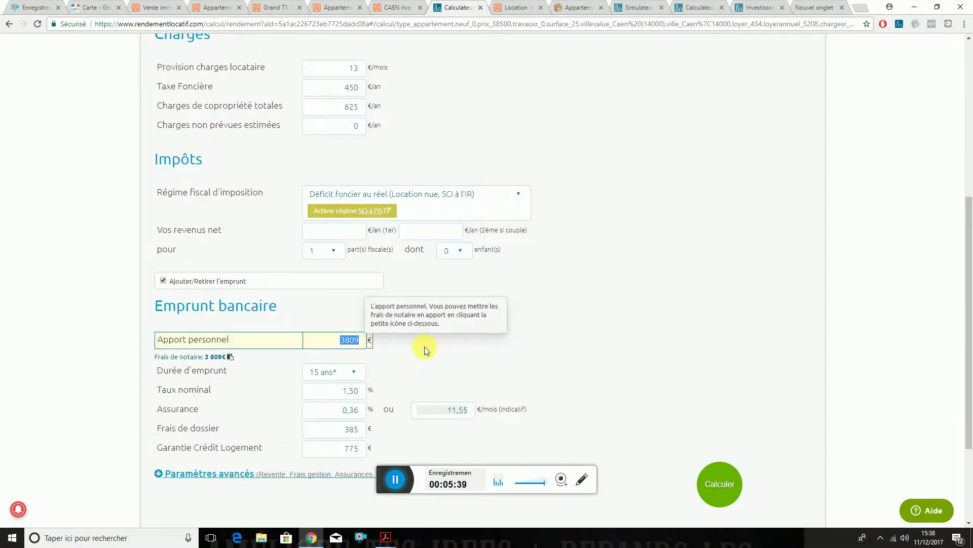
{"action": "type", "text": "0"}
{"action": "left_click", "coordinate": [355, 374]}
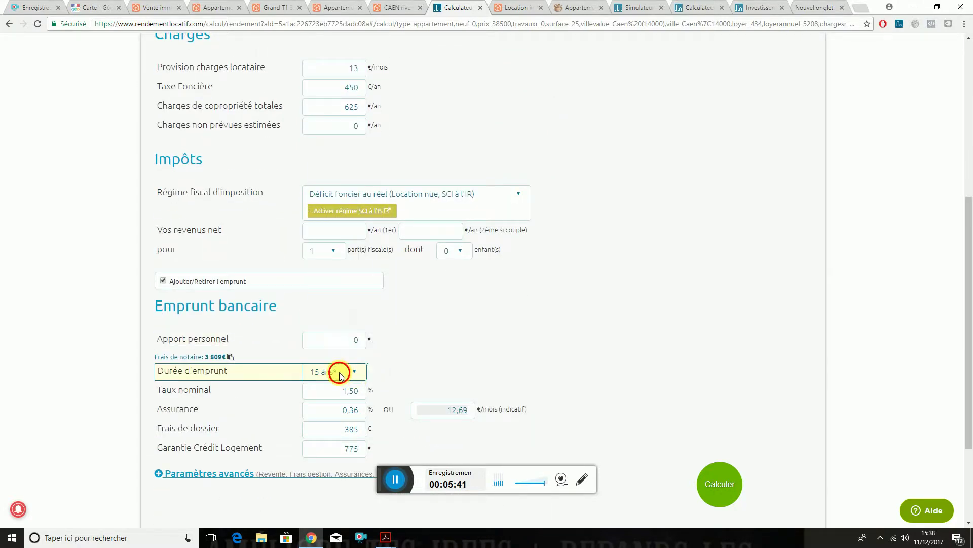
{"action": "left_click", "coordinate": [320, 376]}
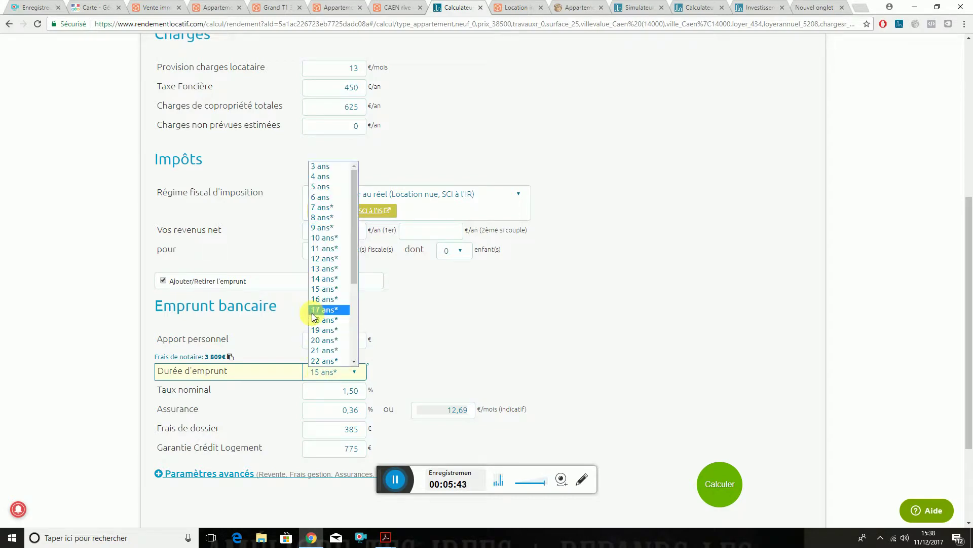
{"action": "left_click", "coordinate": [322, 338]}
{"action": "left_click", "coordinate": [714, 336]}
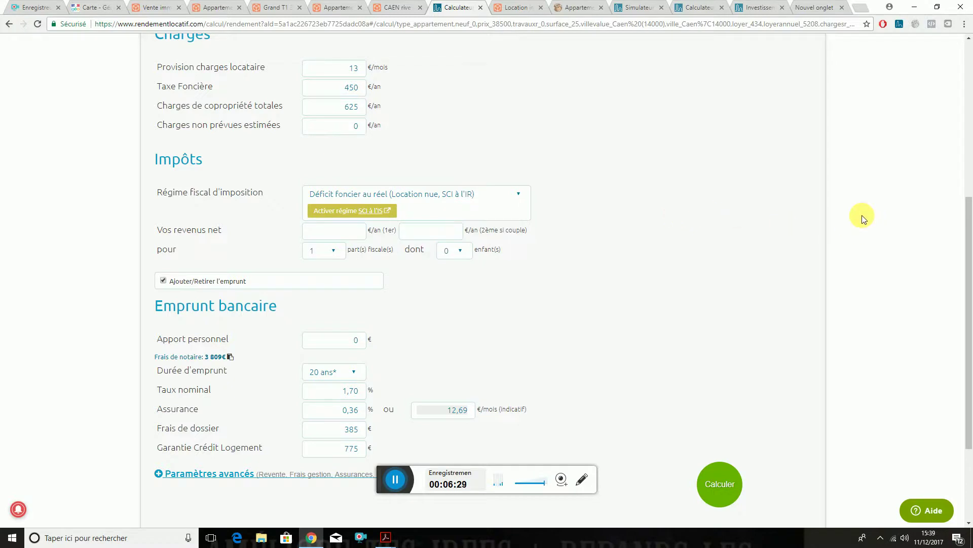
Step: Expand the simulation's advanced parameters and enable the 110% loan so that credit finances the whole investment
{"action": "scroll", "coordinate": [736, 322], "scroll_direction": "up", "scroll_amount": 6}
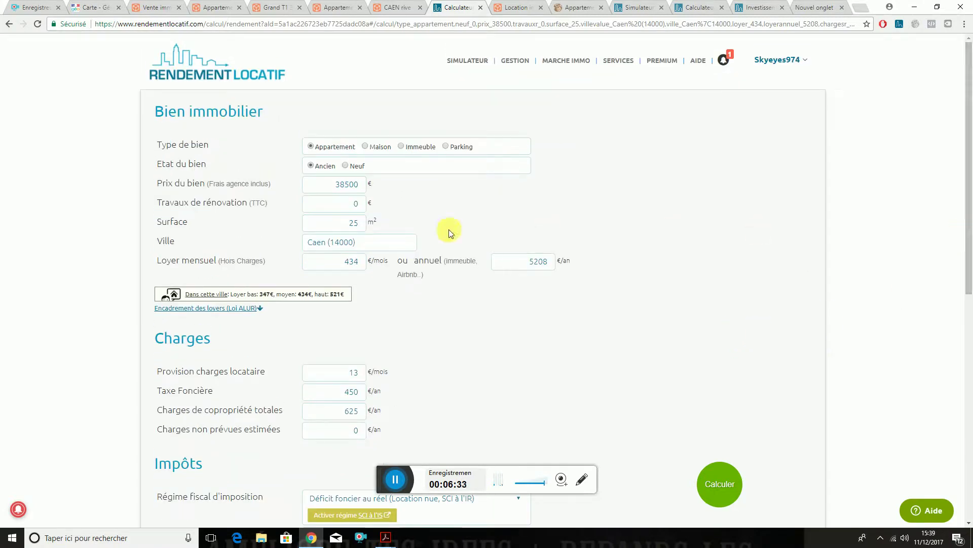
{"action": "scroll", "coordinate": [517, 199], "scroll_direction": "down", "scroll_amount": 8}
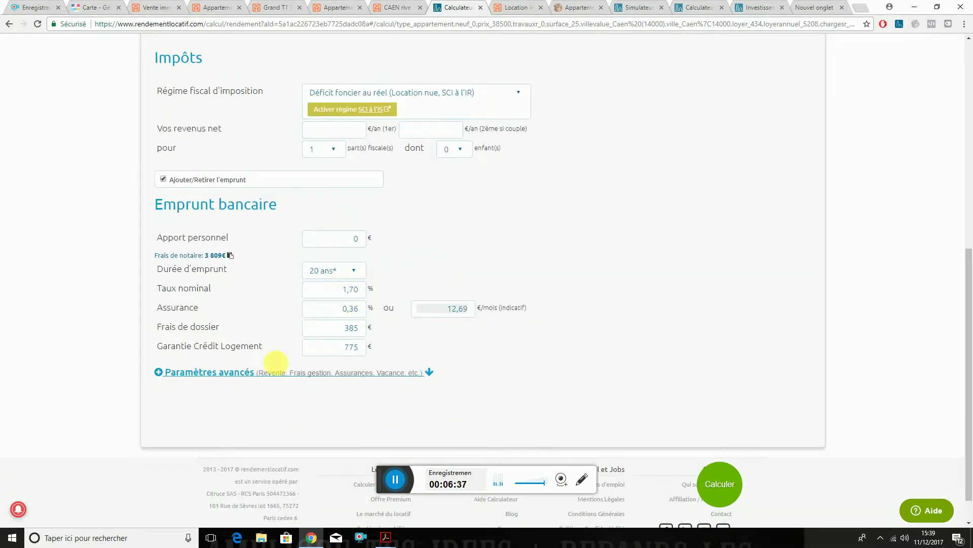
{"action": "left_click", "coordinate": [205, 374]}
{"action": "scroll", "coordinate": [559, 334], "scroll_direction": "down", "scroll_amount": 5}
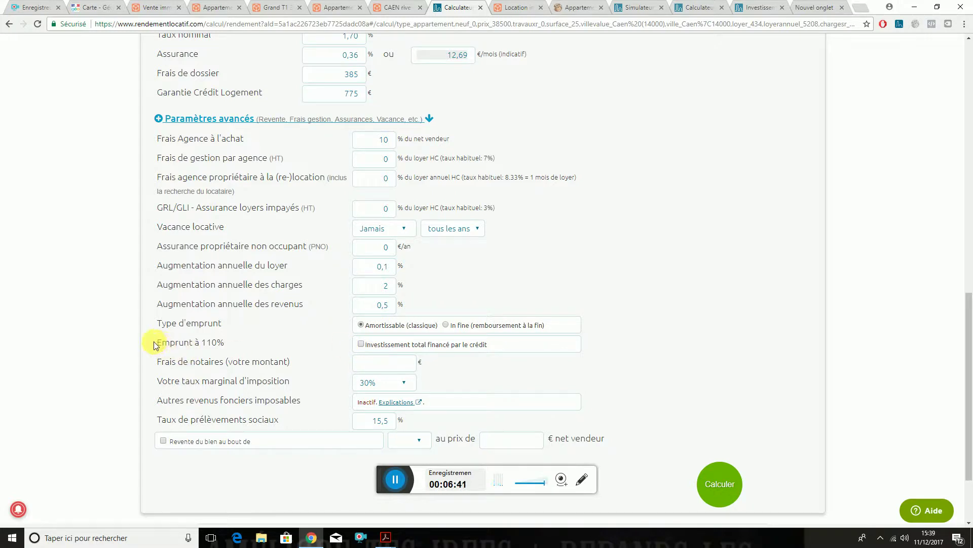
{"action": "left_click_drag", "start_coordinate": [153, 342], "coordinate": [221, 345]}
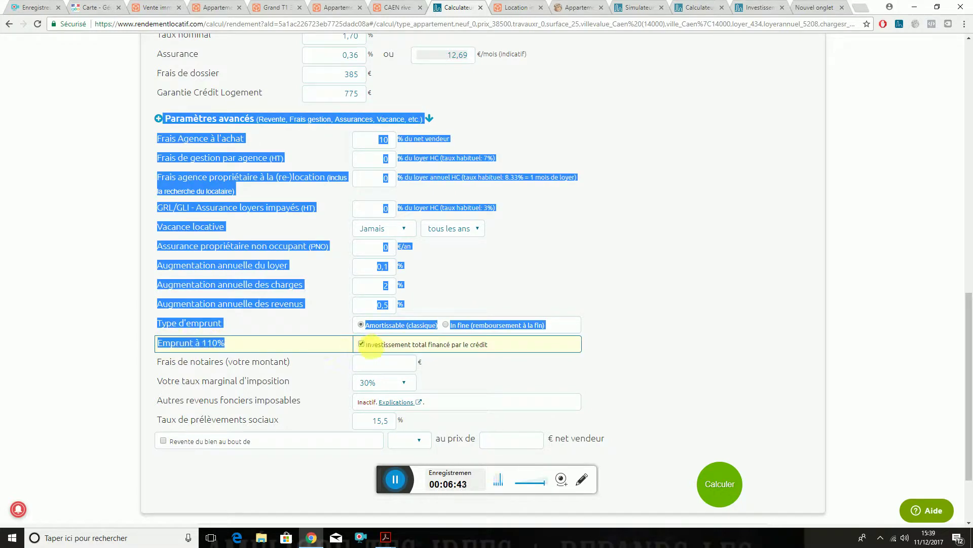
{"action": "left_click", "coordinate": [218, 344]}
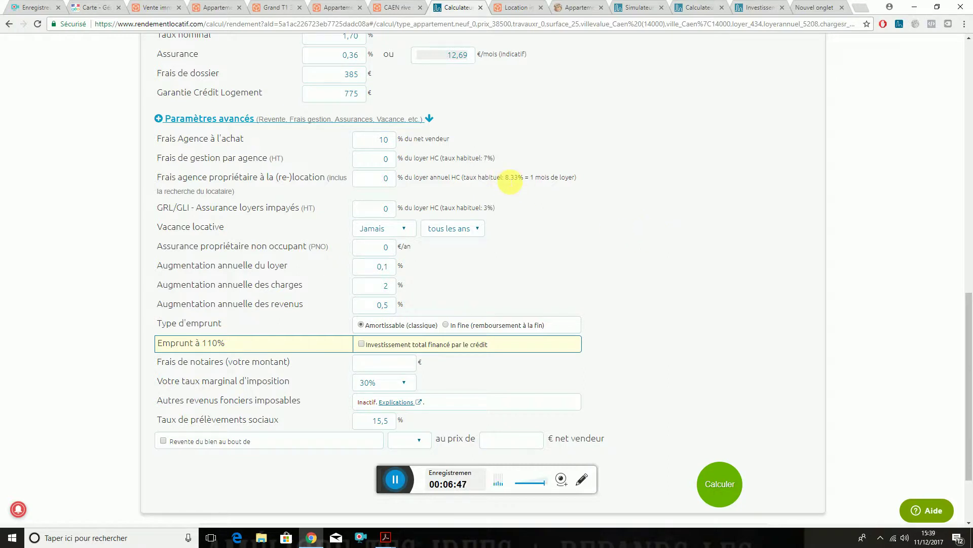
{"action": "left_click", "coordinate": [361, 343]}
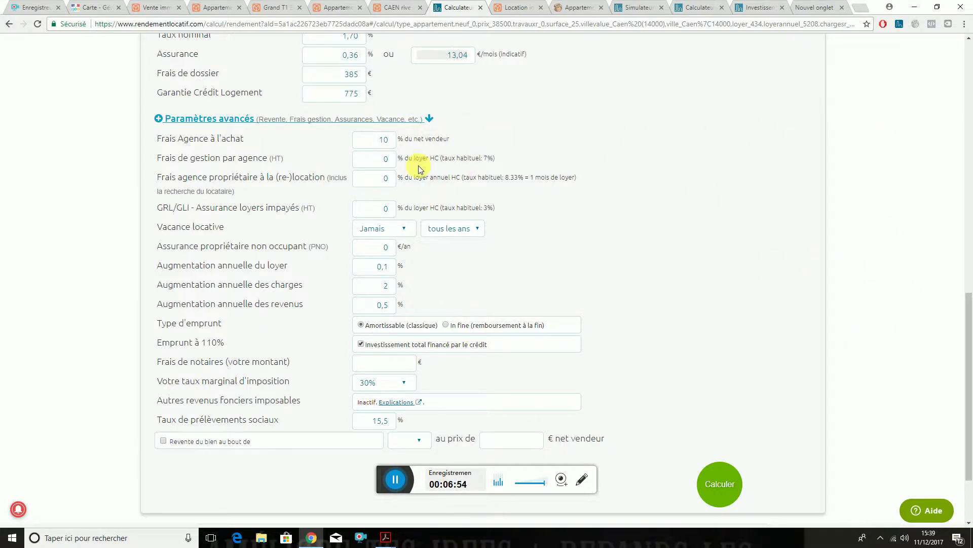
Step: Check the rent, charges, tax and loan parameters of the simulation and calculate the full profitability report
{"action": "scroll", "coordinate": [761, 439], "scroll_direction": "up", "scroll_amount": 3}
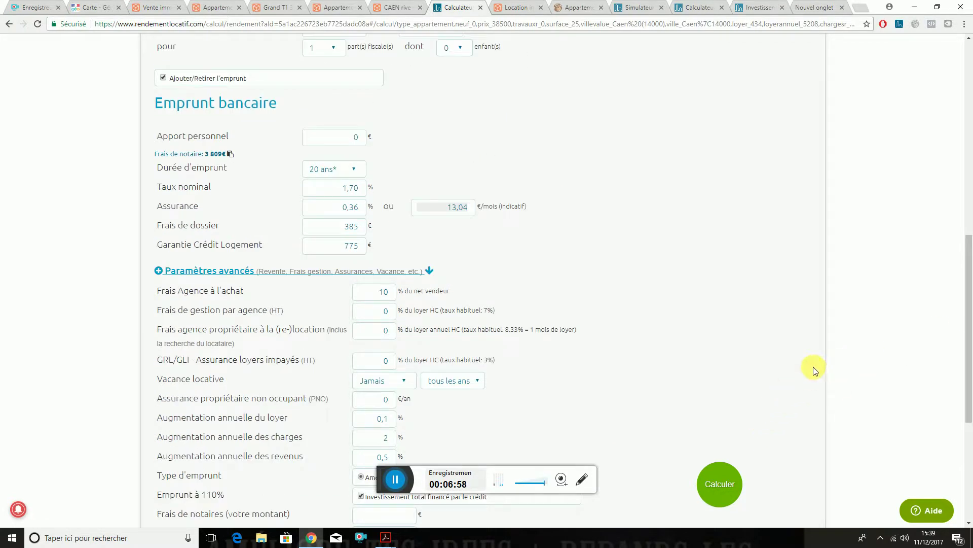
{"action": "scroll", "coordinate": [669, 401], "scroll_direction": "down", "scroll_amount": 3}
{"action": "scroll", "coordinate": [627, 366], "scroll_direction": "up", "scroll_amount": 4}
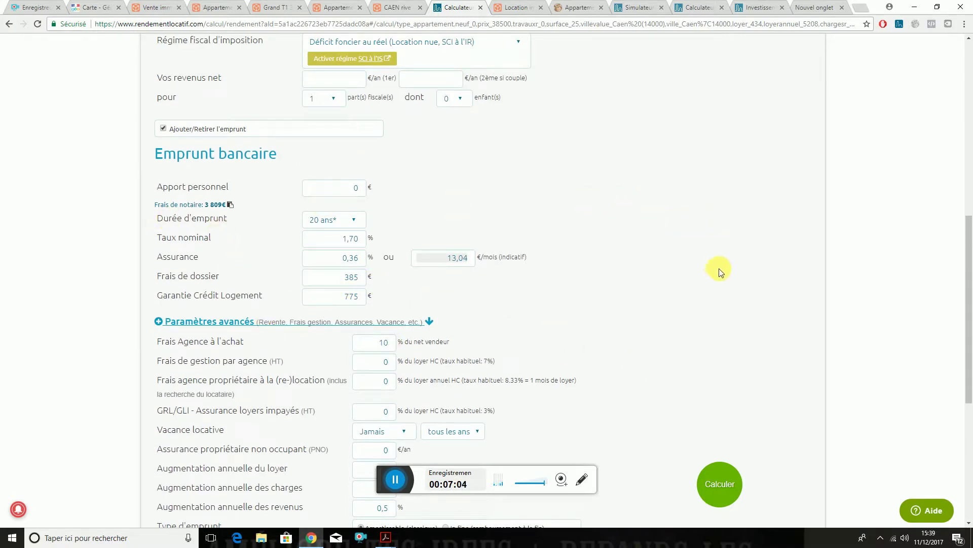
{"action": "scroll", "coordinate": [406, 418], "scroll_direction": "down", "scroll_amount": 2}
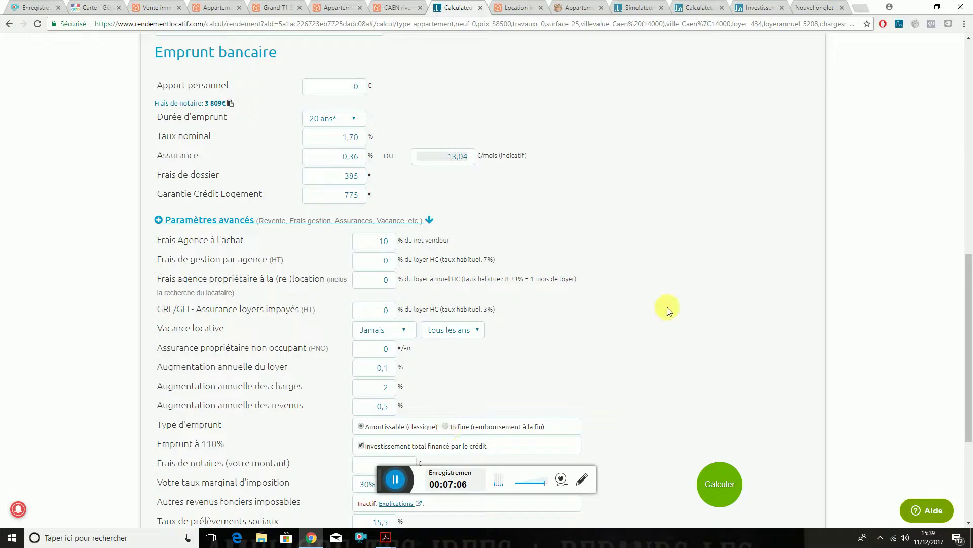
{"action": "scroll", "coordinate": [659, 297], "scroll_direction": "up", "scroll_amount": 7}
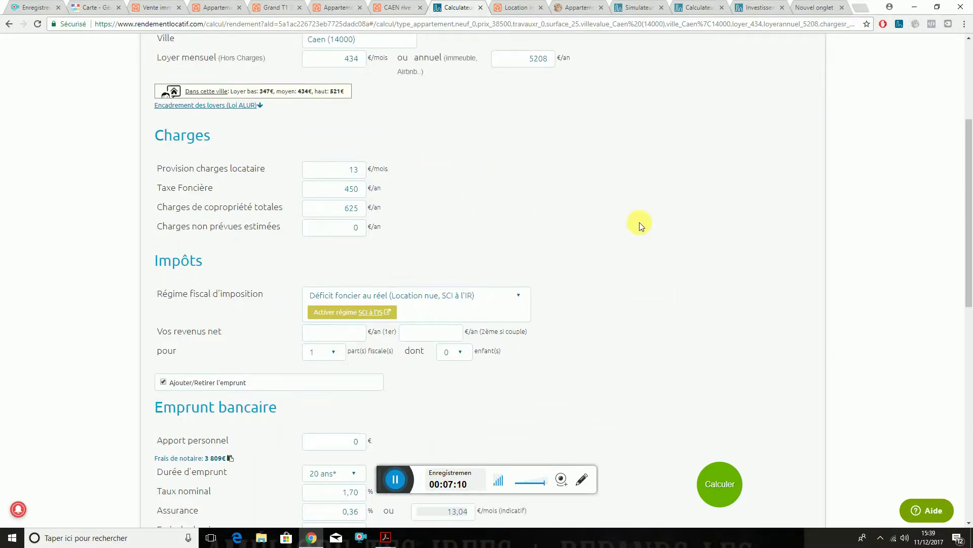
{"action": "scroll", "coordinate": [640, 223], "scroll_direction": "up", "scroll_amount": 3}
{"action": "scroll", "coordinate": [574, 284], "scroll_direction": "down", "scroll_amount": 8}
{"action": "scroll", "coordinate": [571, 300], "scroll_direction": "down", "scroll_amount": 5}
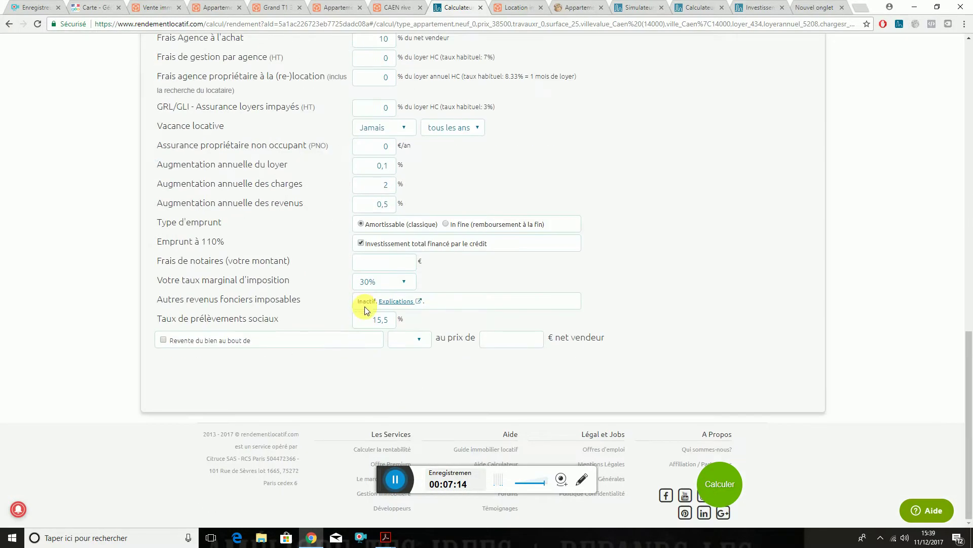
{"action": "scroll", "coordinate": [504, 389], "scroll_direction": "up", "scroll_amount": 8}
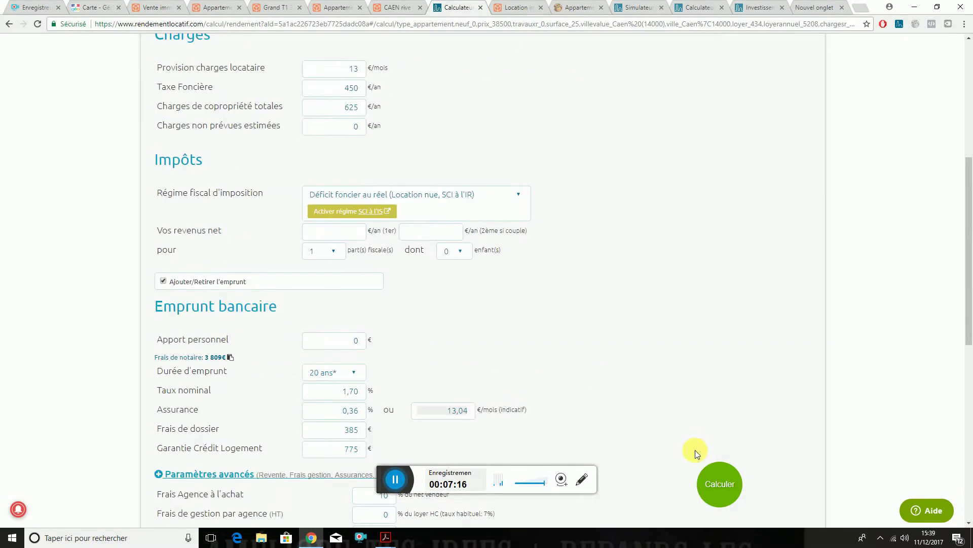
{"action": "left_click", "coordinate": [724, 480]}
{"action": "scroll", "coordinate": [665, 391], "scroll_direction": "up", "scroll_amount": 1}
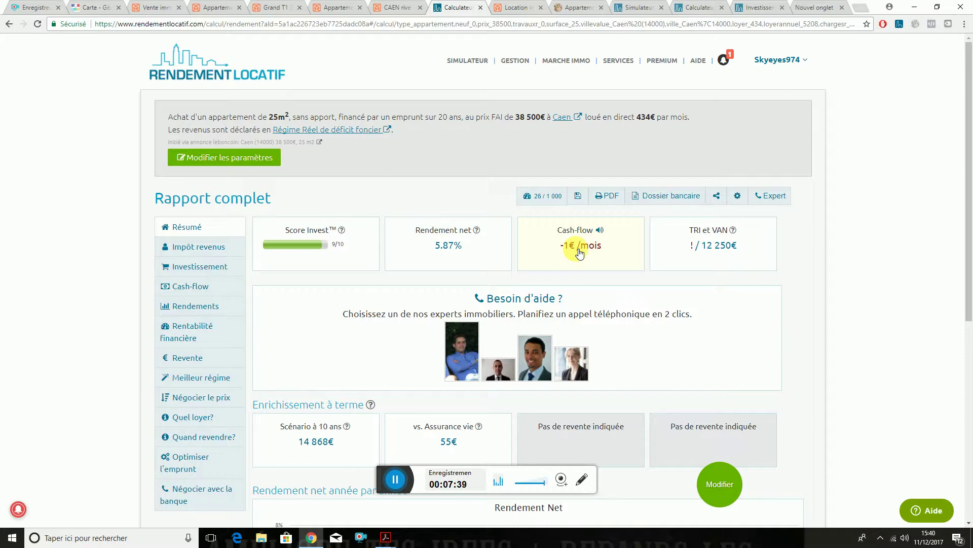
Step: Return to the previous simulation report and edit its loan parameters, setting the duration to 20 years and the personal contribution to 0 €
{"action": "left_click", "coordinate": [7, 25]}
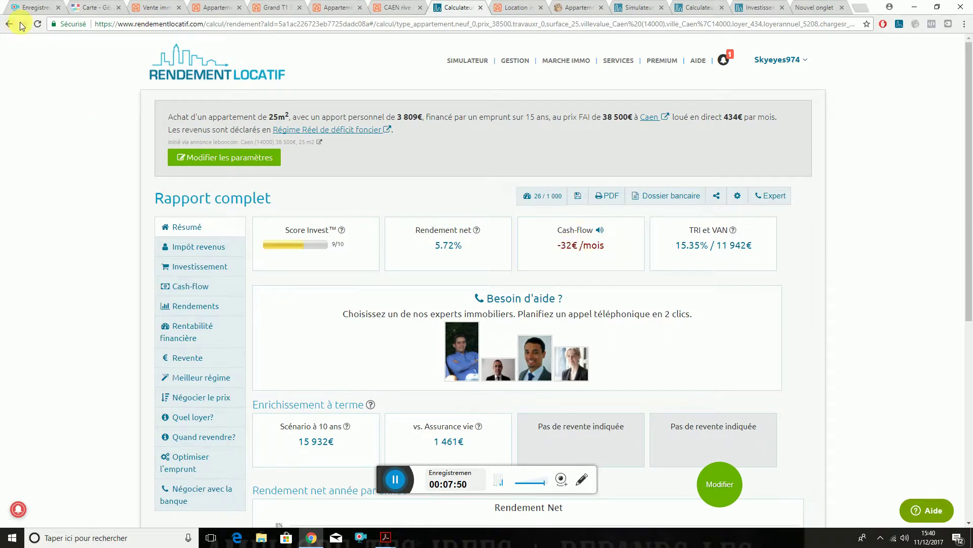
{"action": "left_click", "coordinate": [222, 161]}
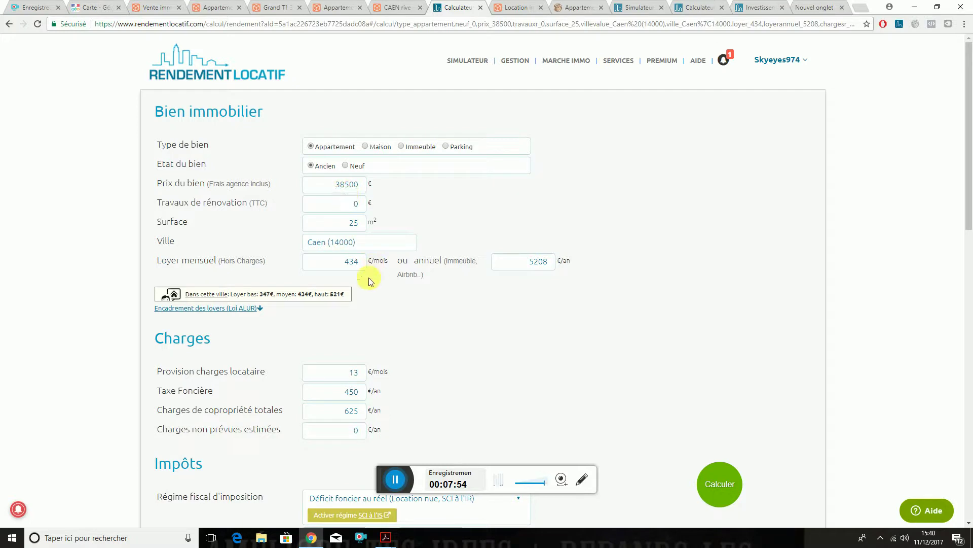
{"action": "scroll", "coordinate": [337, 324], "scroll_direction": "down", "scroll_amount": 5}
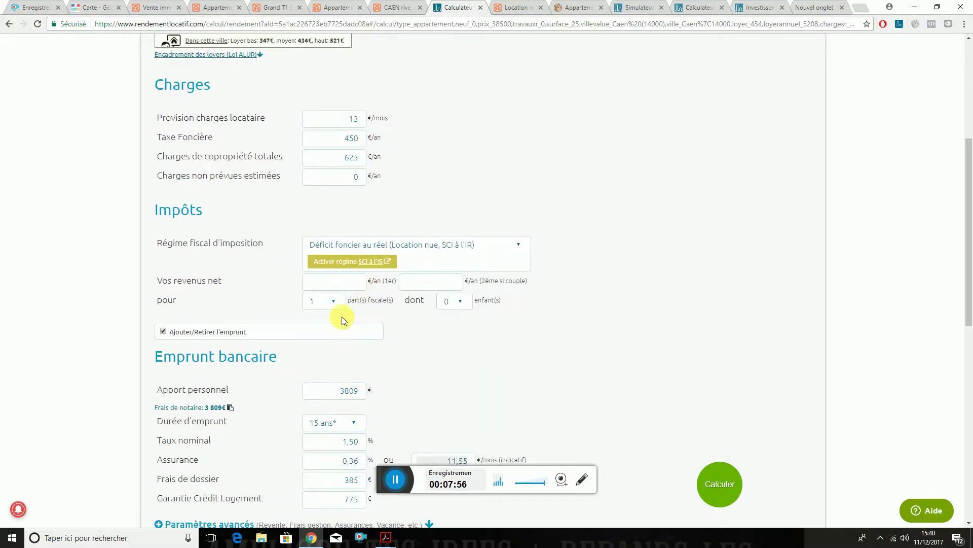
{"action": "left_click", "coordinate": [336, 423]}
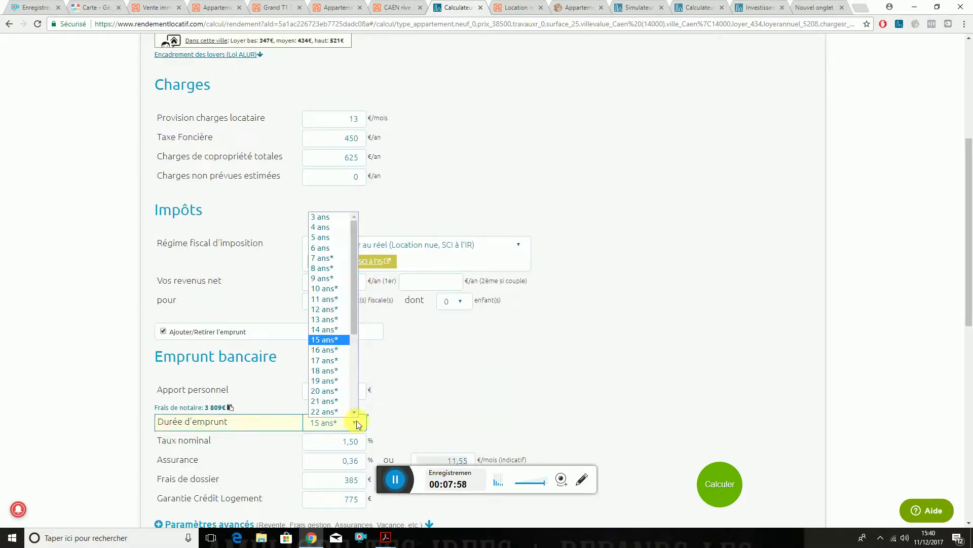
{"action": "left_click", "coordinate": [345, 391]}
{"action": "double_click", "coordinate": [348, 390]}
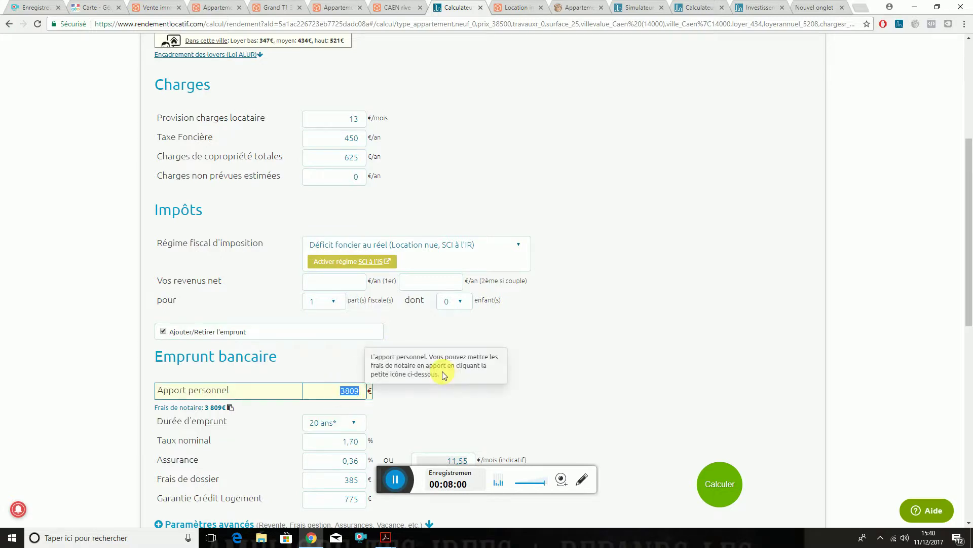
{"action": "type", "text": "0"}
{"action": "left_click", "coordinate": [710, 269]}
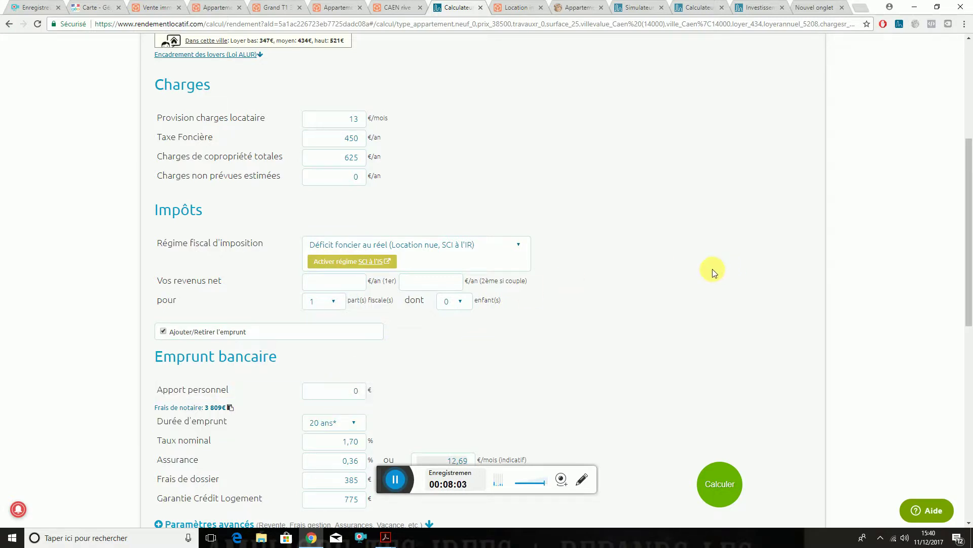
Step: Check the advanced parameters with the 110% loan left disabled and calculate the full profitability report
{"action": "scroll", "coordinate": [684, 274], "scroll_direction": "down", "scroll_amount": 5}
{"action": "scroll", "coordinate": [491, 229], "scroll_direction": "down", "scroll_amount": 5}
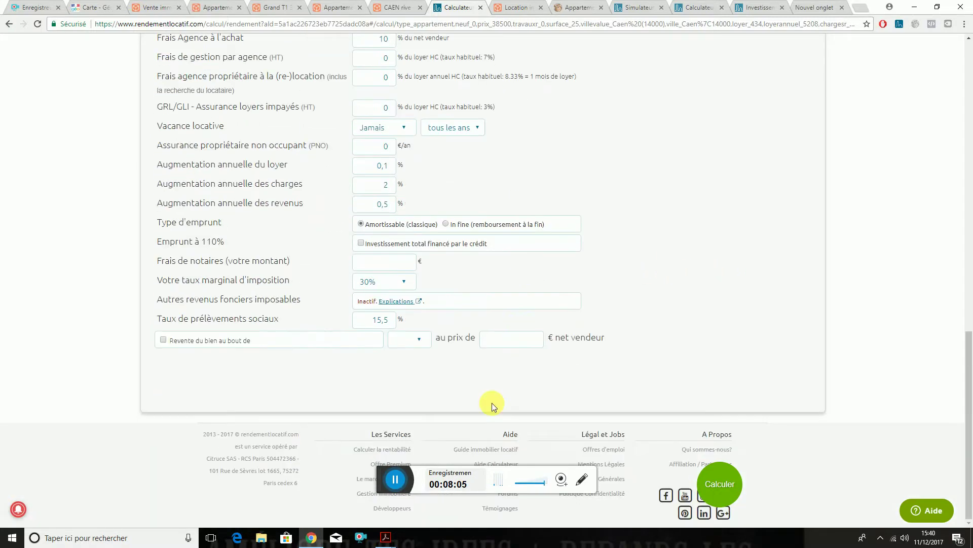
{"action": "left_click", "coordinate": [720, 483]}
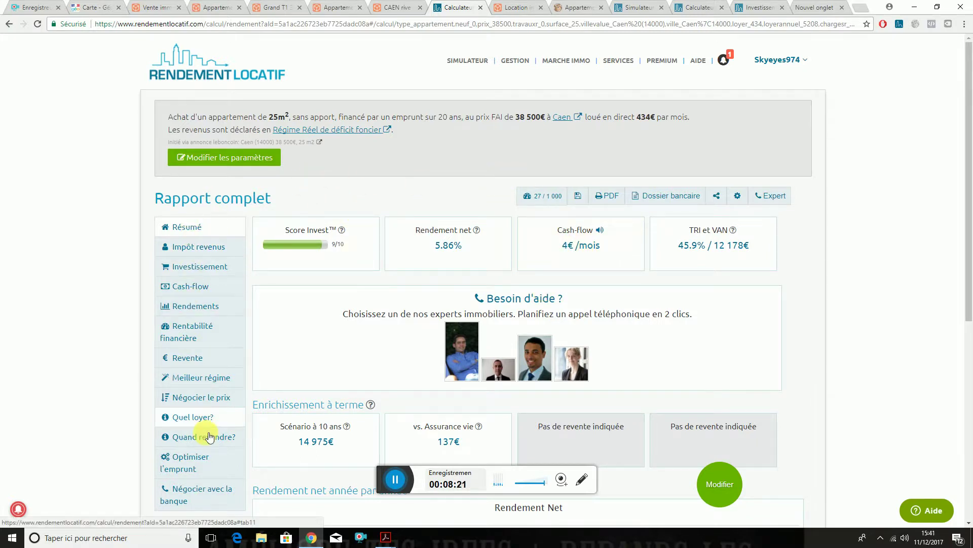
Step: Examine the report summary's key figures and the year-by-year net yield chart
{"action": "scroll", "coordinate": [389, 256], "scroll_direction": "down", "scroll_amount": 1}
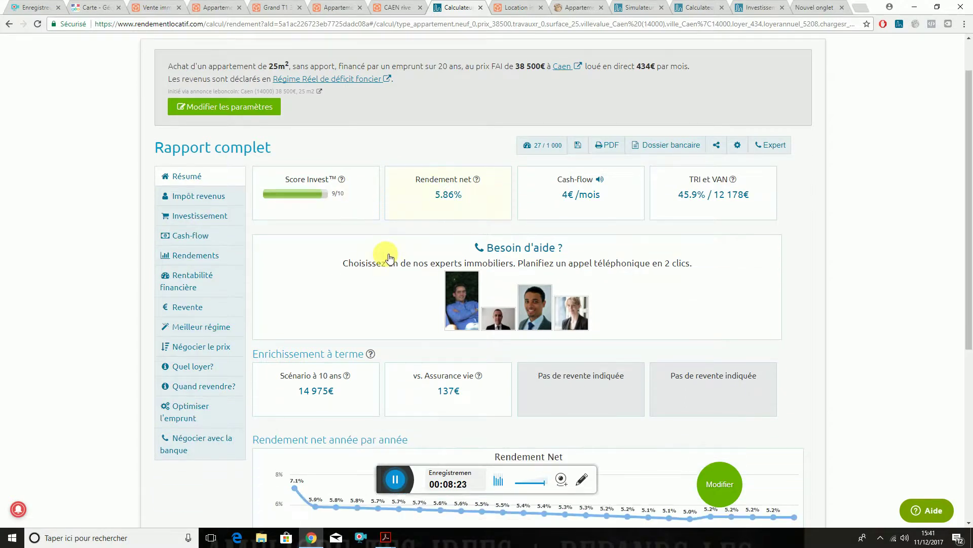
{"action": "scroll", "coordinate": [375, 255], "scroll_direction": "down", "scroll_amount": 1}
{"action": "scroll", "coordinate": [304, 302], "scroll_direction": "down", "scroll_amount": 2}
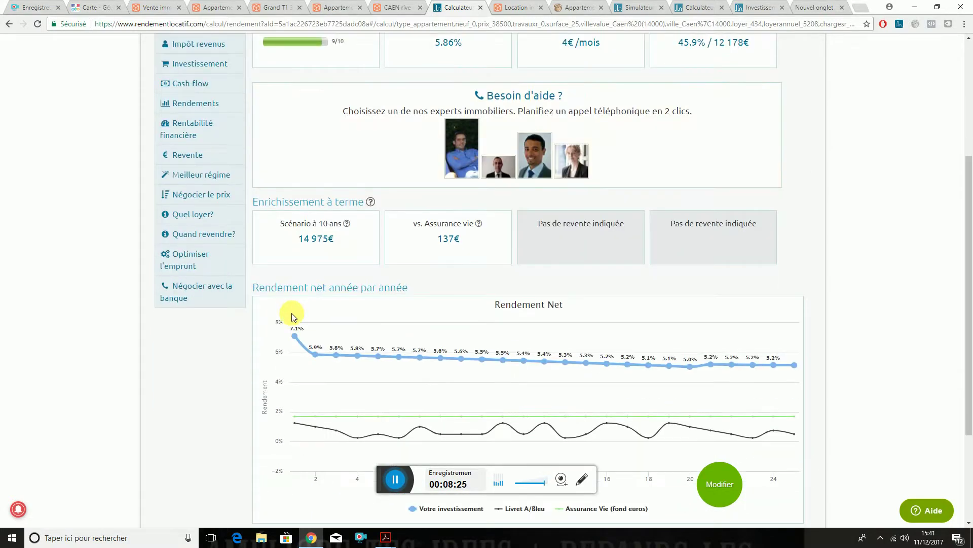
{"action": "mouse_move", "coordinate": [295, 336]}
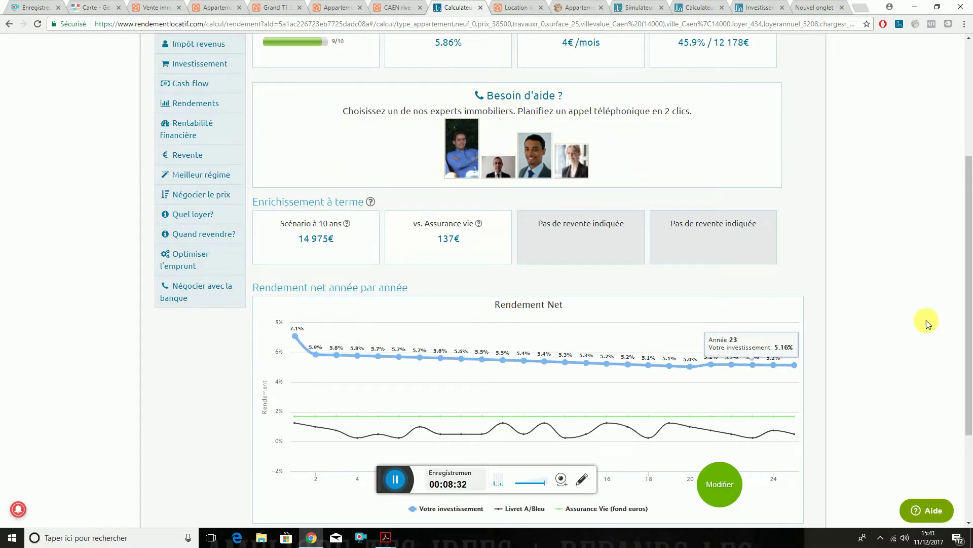
{"action": "scroll", "coordinate": [925, 319], "scroll_direction": "down", "scroll_amount": 3}
{"action": "scroll", "coordinate": [319, 218], "scroll_direction": "up", "scroll_amount": 3}
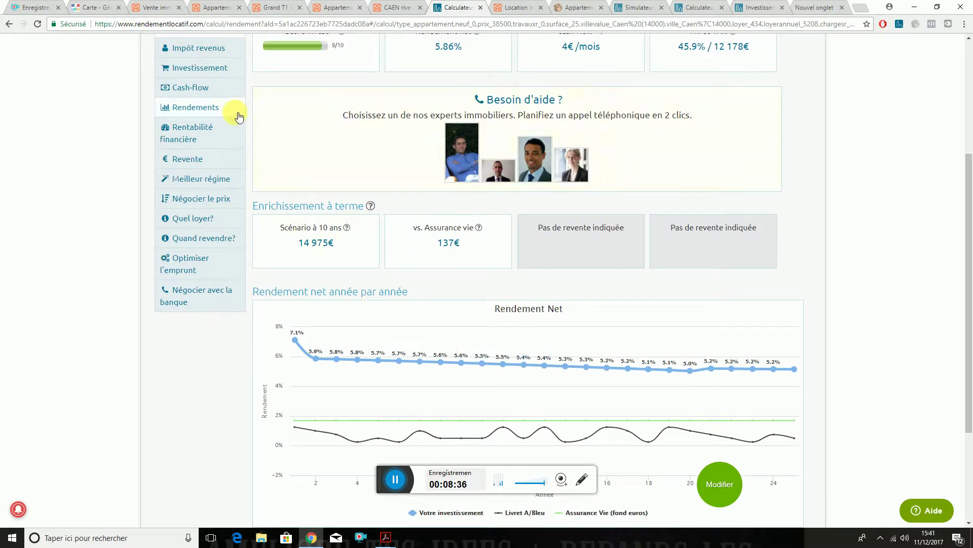
Step: Open the best tax regime comparison and examine the VAN and score of each regime in the chart
{"action": "left_click", "coordinate": [198, 179]}
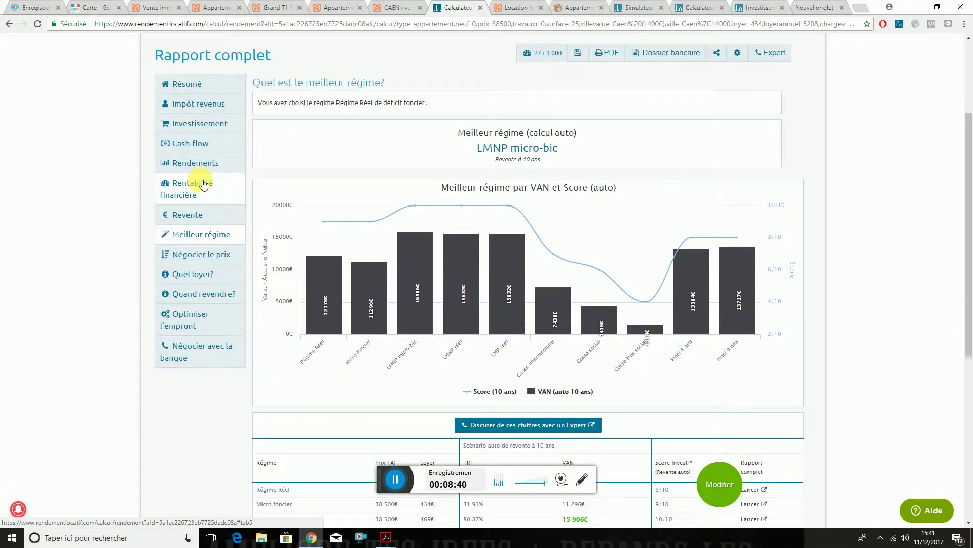
{"action": "mouse_move", "coordinate": [430, 248]}
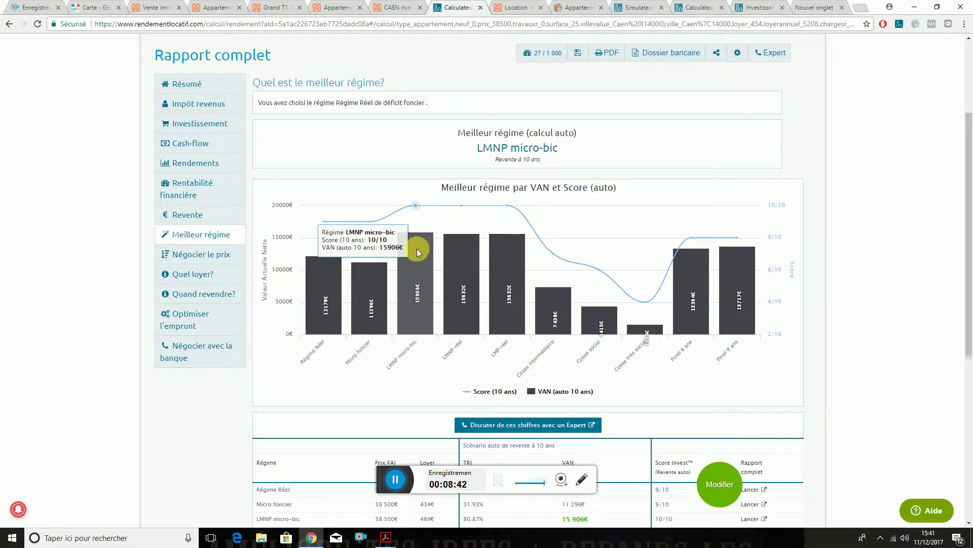
{"action": "mouse_move", "coordinate": [509, 251]}
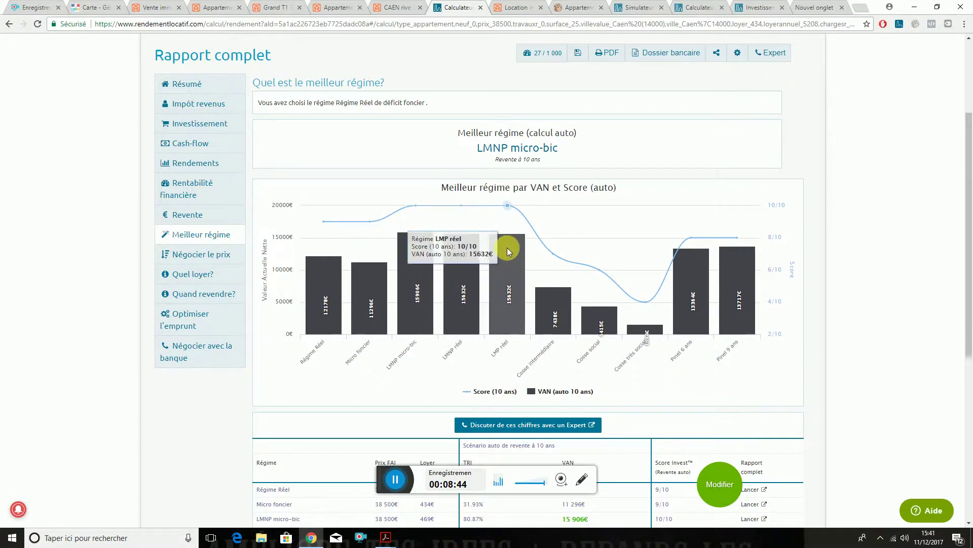
{"action": "mouse_move", "coordinate": [740, 265]}
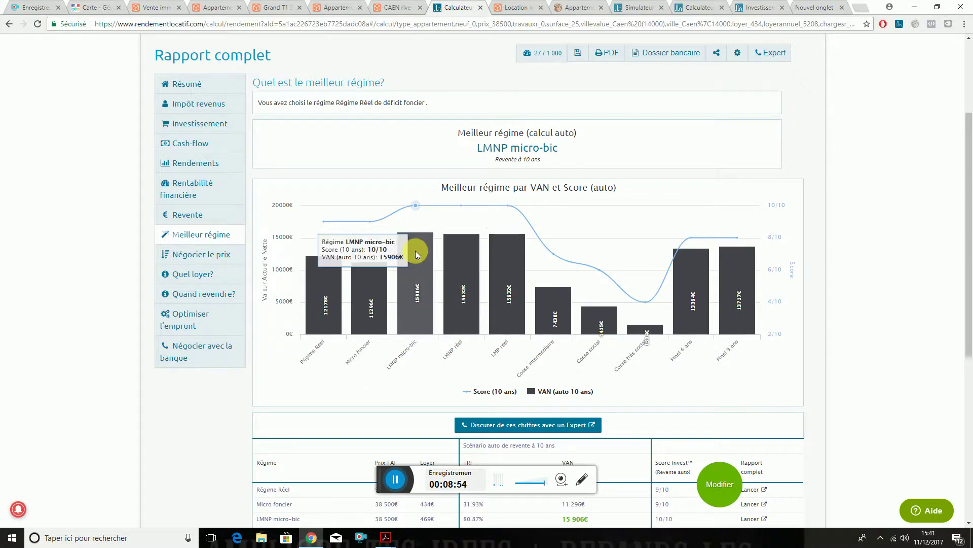
{"action": "mouse_move", "coordinate": [349, 230]}
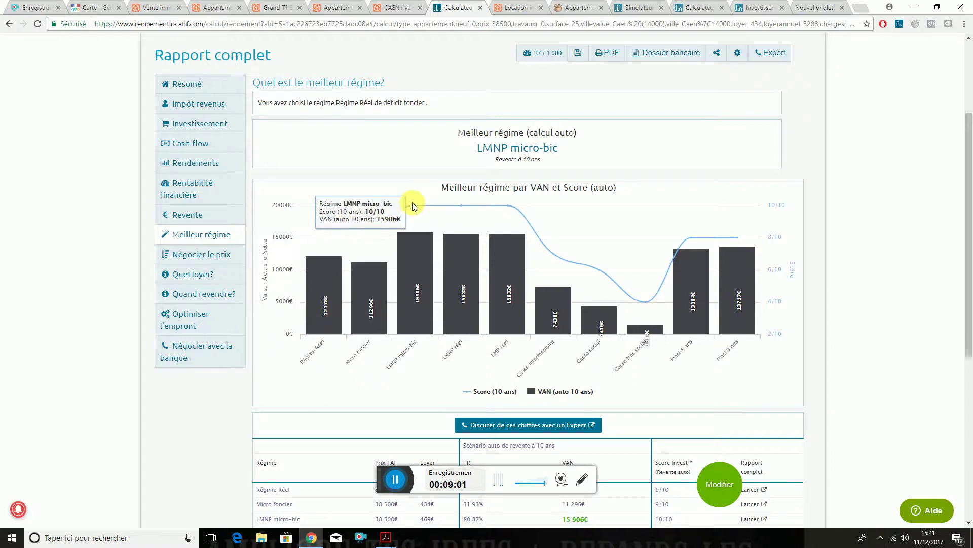
{"action": "mouse_move", "coordinate": [479, 206]}
Step: Edit the simulation's parameters to use the LMNP au réel tax regime, and review the charges and loan fields
{"action": "scroll", "coordinate": [316, 210], "scroll_direction": "up", "scroll_amount": 3}
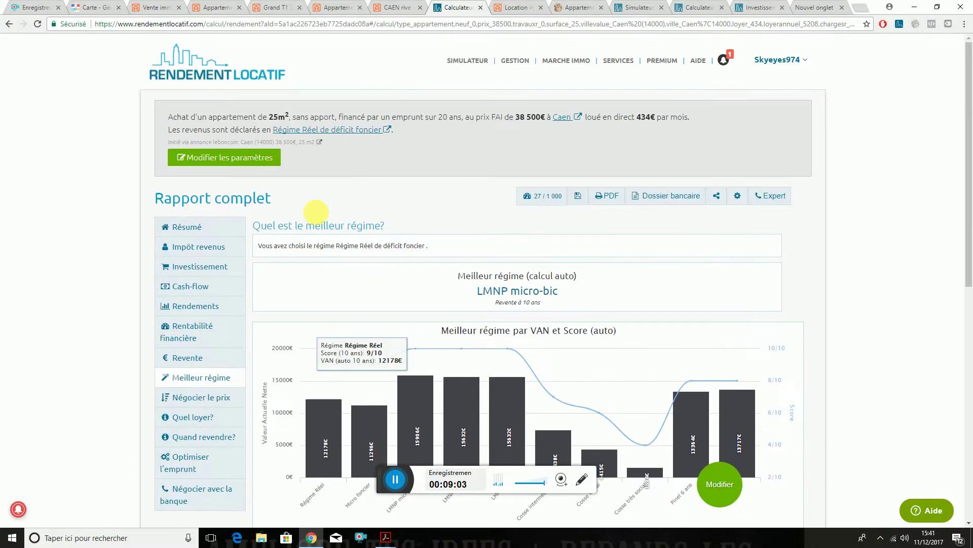
{"action": "left_click", "coordinate": [237, 160]}
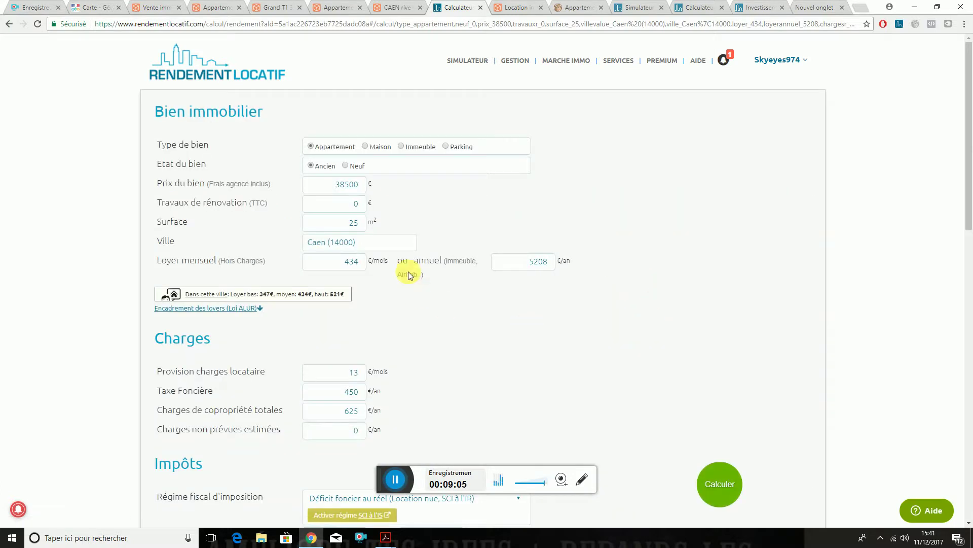
{"action": "scroll", "coordinate": [408, 276], "scroll_direction": "down", "scroll_amount": 3}
{"action": "left_click", "coordinate": [392, 347]}
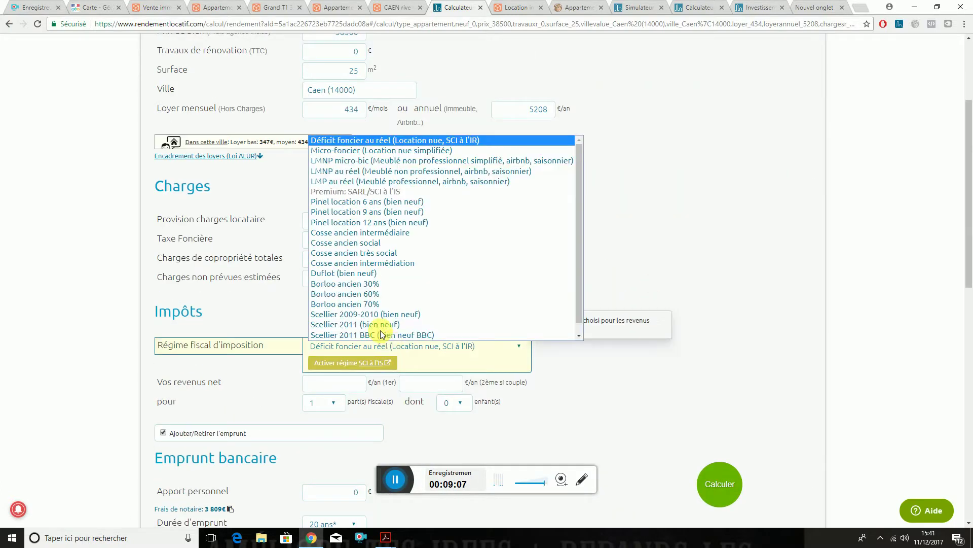
{"action": "left_click", "coordinate": [339, 172]}
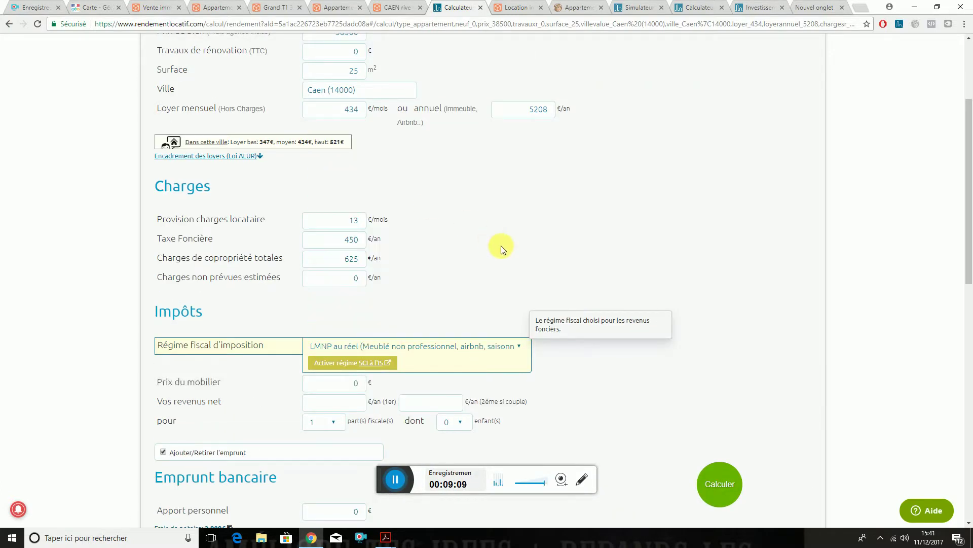
{"action": "scroll", "coordinate": [374, 241], "scroll_direction": "up", "scroll_amount": 2}
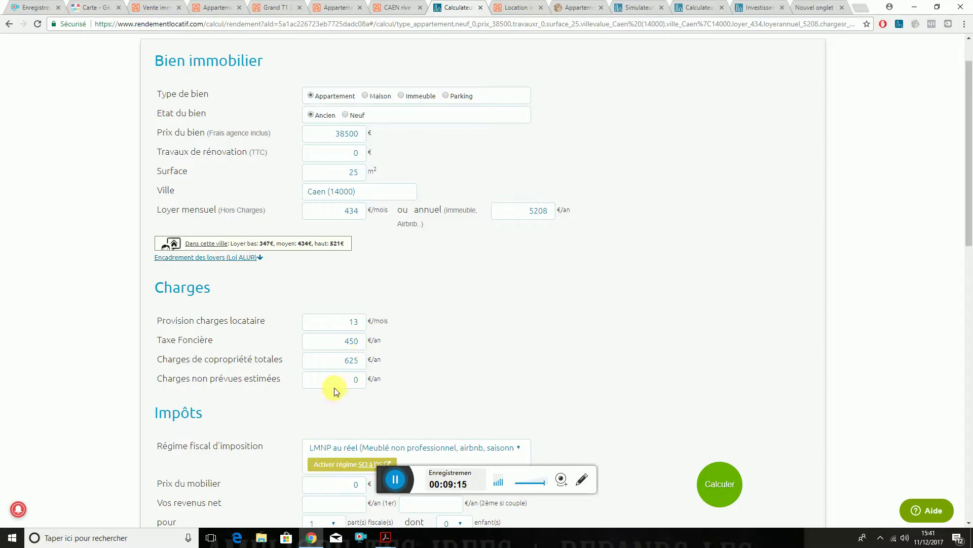
{"action": "scroll", "coordinate": [377, 359], "scroll_direction": "down", "scroll_amount": 4}
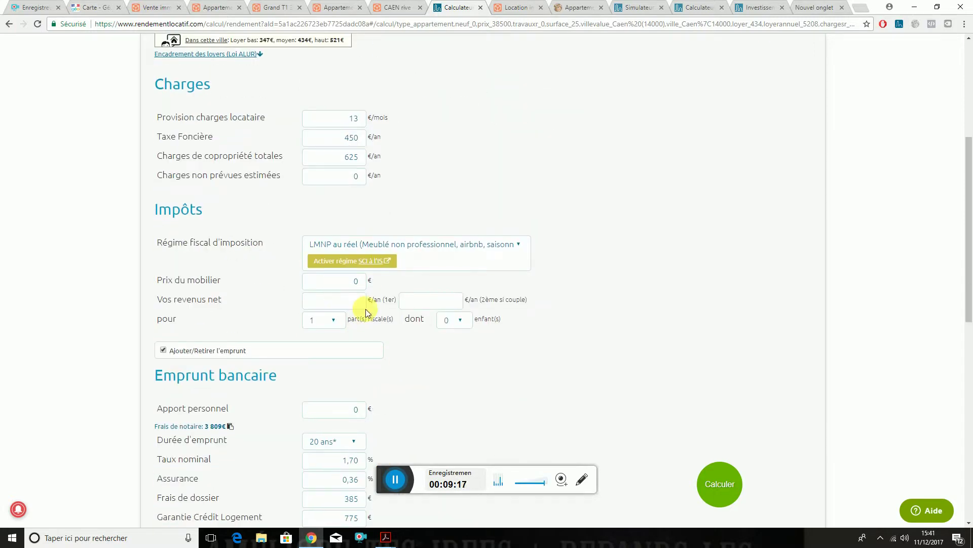
{"action": "scroll", "coordinate": [366, 309], "scroll_direction": "down", "scroll_amount": 4}
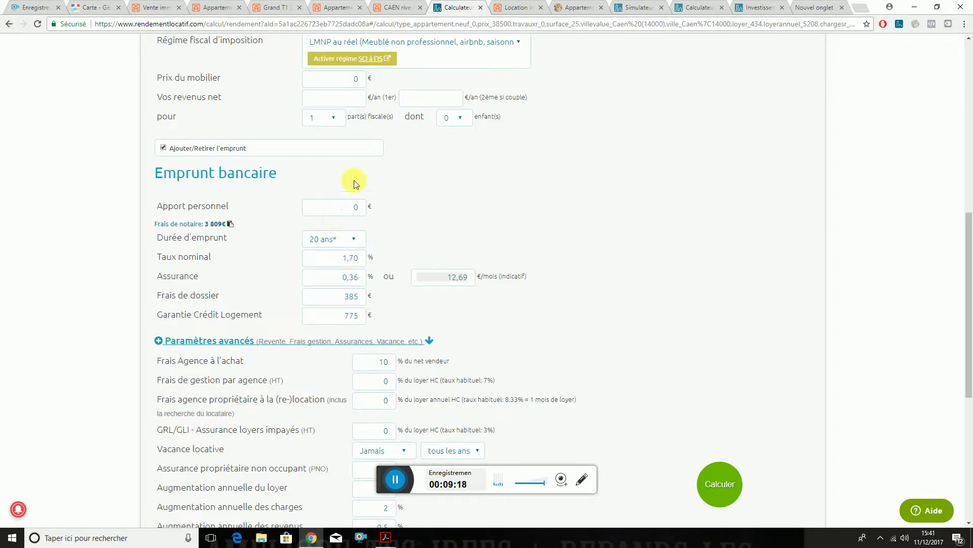
{"action": "scroll", "coordinate": [380, 217], "scroll_direction": "up", "scroll_amount": 2}
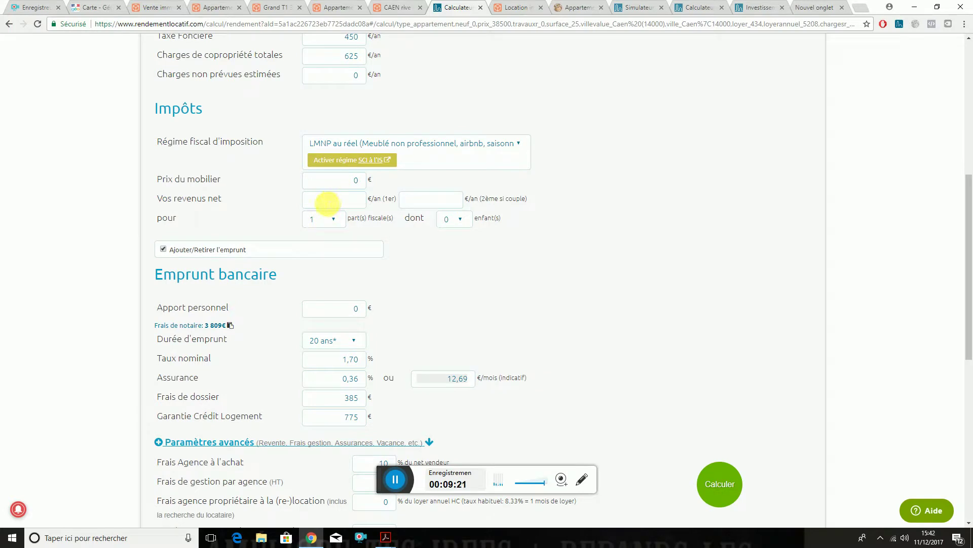
Step: Consult the "CAEN rive droite beau F1" listing's photos and details, and the 45 000 € Caen apartment listing
{"action": "left_click", "coordinate": [398, 7]}
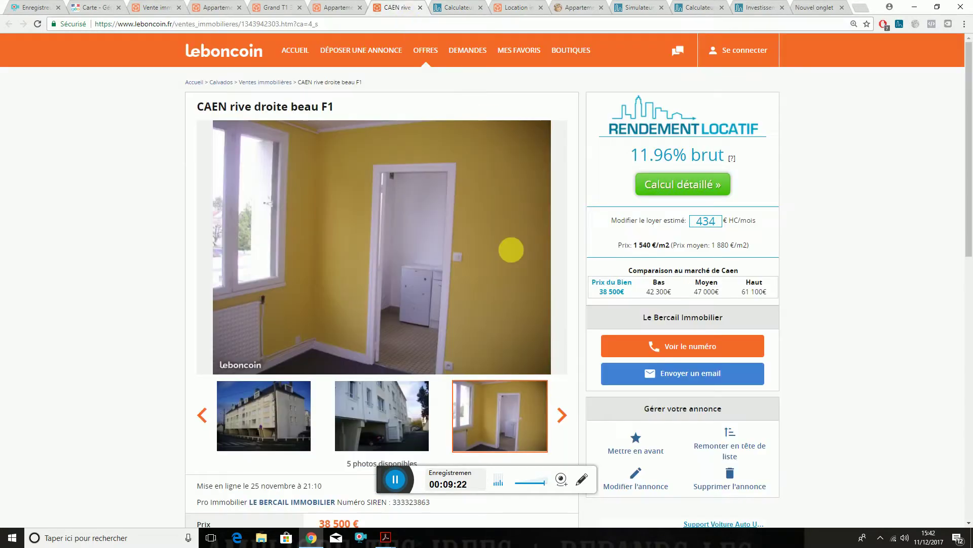
{"action": "scroll", "coordinate": [434, 330], "scroll_direction": "down", "scroll_amount": 4}
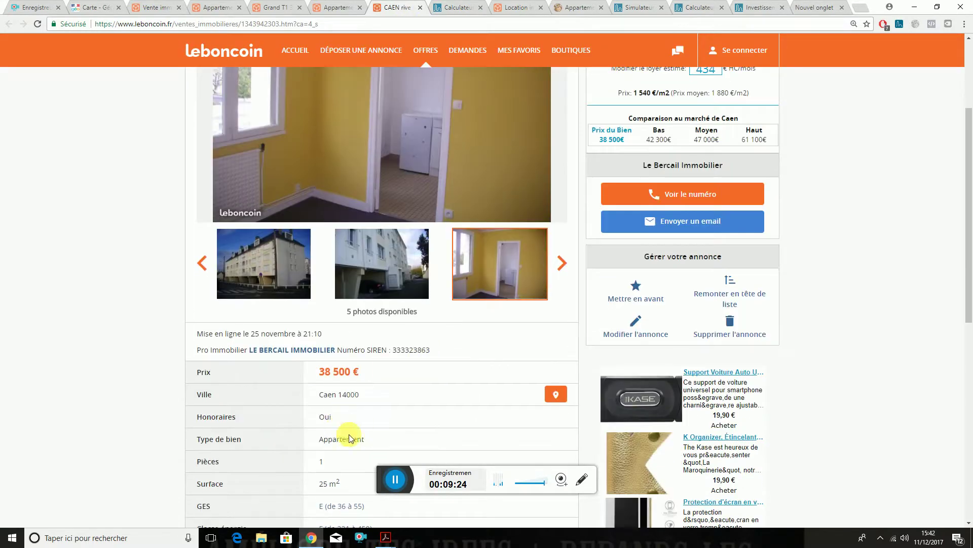
{"action": "scroll", "coordinate": [418, 304], "scroll_direction": "up", "scroll_amount": 3}
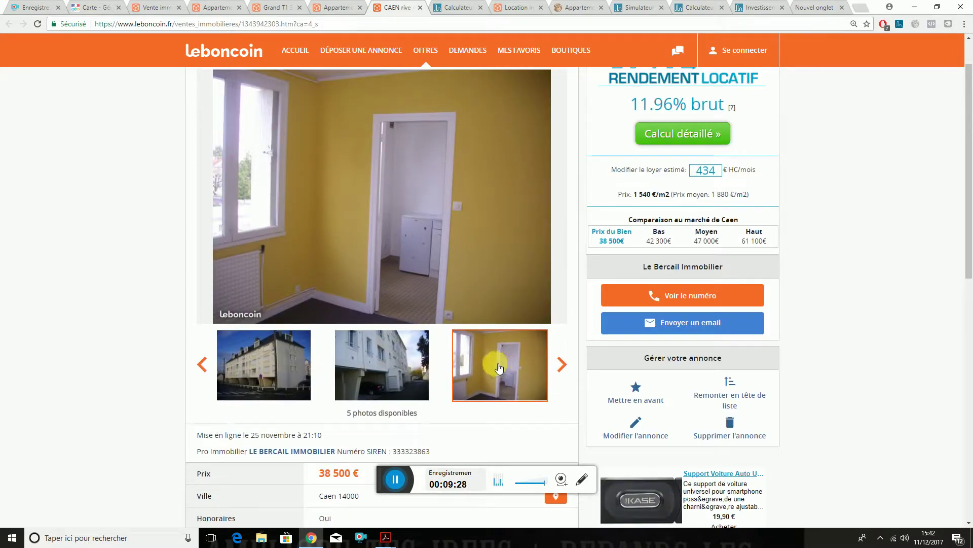
{"action": "left_click", "coordinate": [338, 9]}
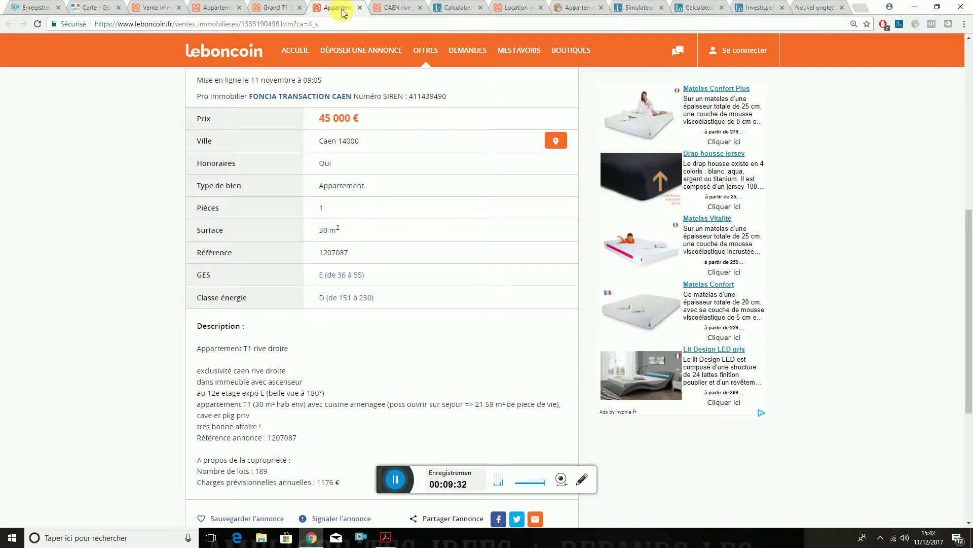
Step: Return to the calculator and set the furniture price to 2500 € in the tax parameters
{"action": "left_click", "coordinate": [459, 10]}
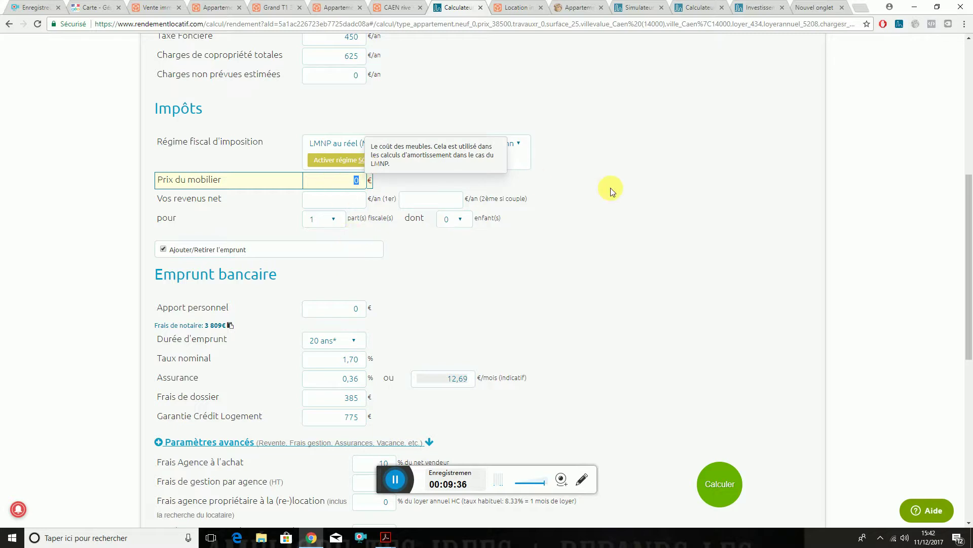
{"action": "left_click", "coordinate": [798, 271]}
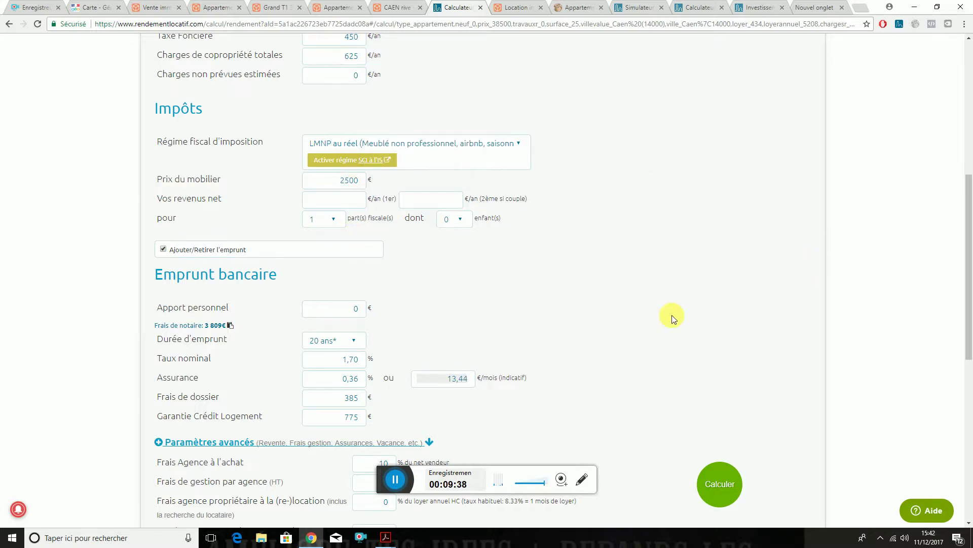
{"action": "scroll", "coordinate": [487, 263], "scroll_direction": "down", "scroll_amount": 2}
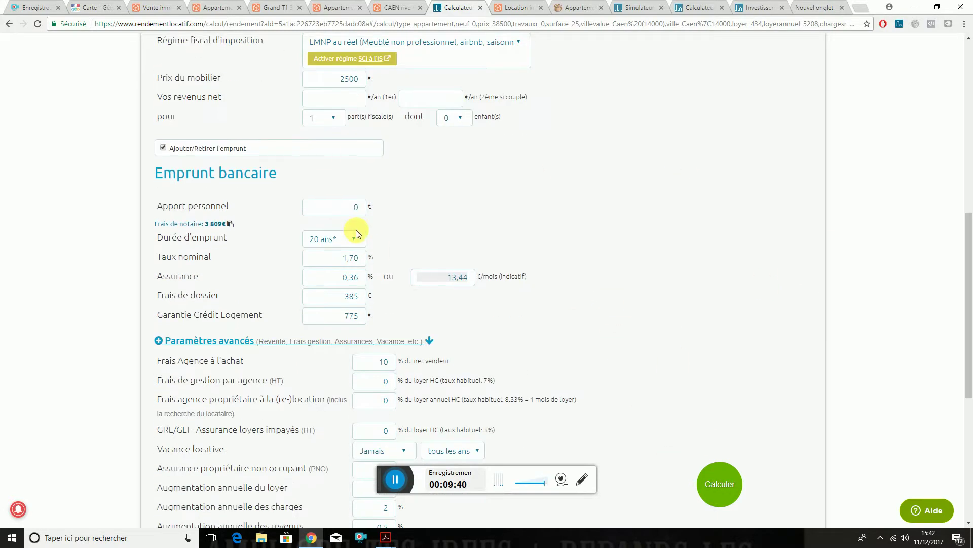
Step: Browse the photos of the "CAEN rive droite beau F1" listing and return to the yellow room photo
{"action": "left_click", "coordinate": [409, 6]}
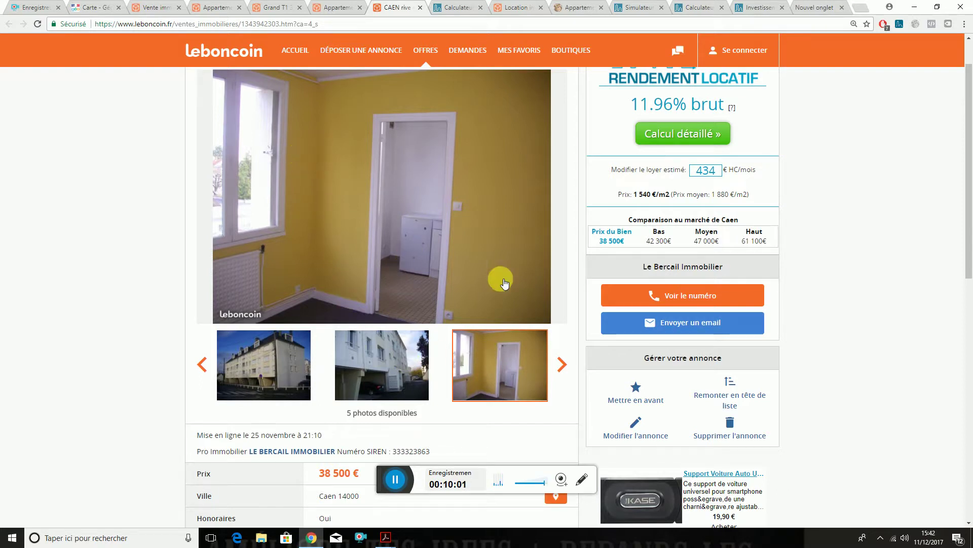
{"action": "left_click", "coordinate": [561, 366]}
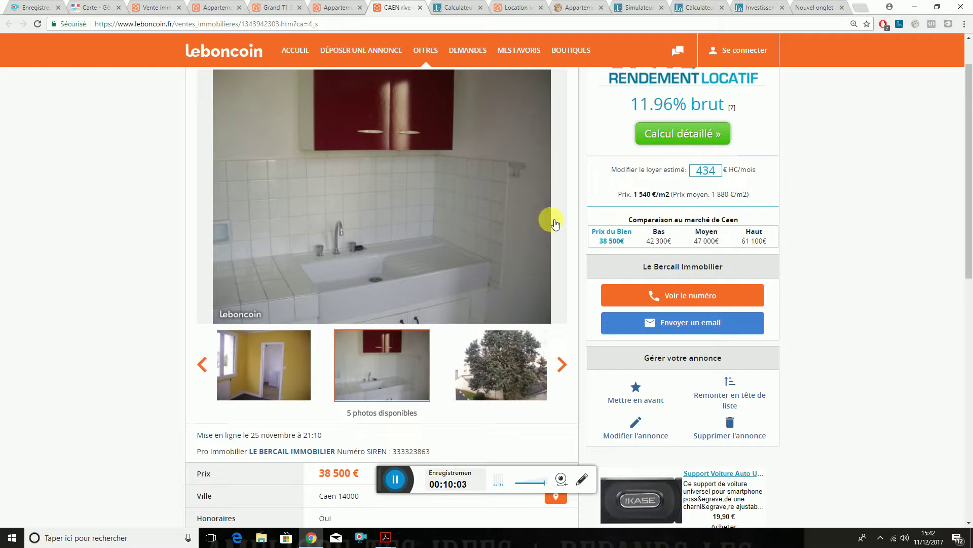
{"action": "left_click", "coordinate": [562, 364]}
{"action": "left_click", "coordinate": [562, 364]}
{"action": "left_click", "coordinate": [499, 369]}
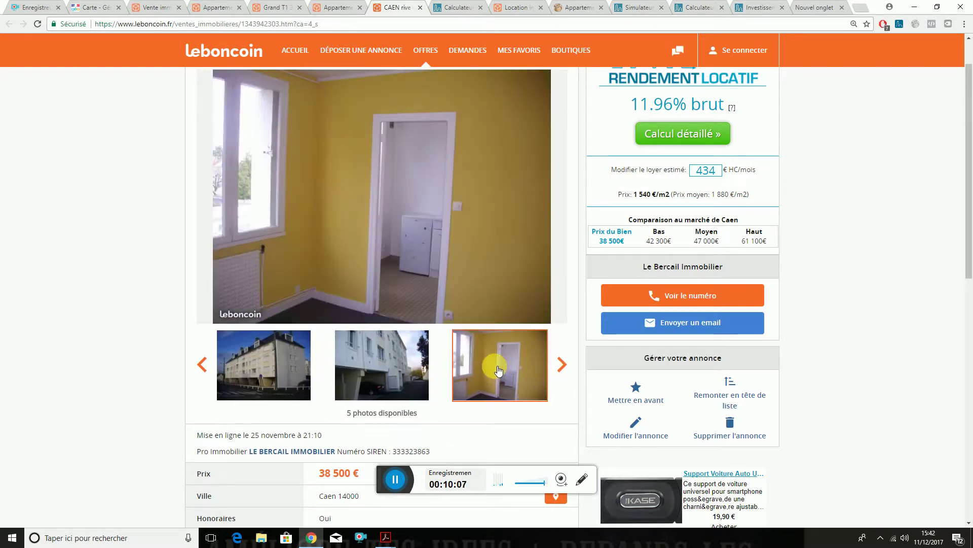
Step: Examine the kitchen and yellow room photos and the property details of the "CAEN rive droite beau F1" listing, and glance at the 45 000 € apartment
{"action": "left_click", "coordinate": [561, 369]}
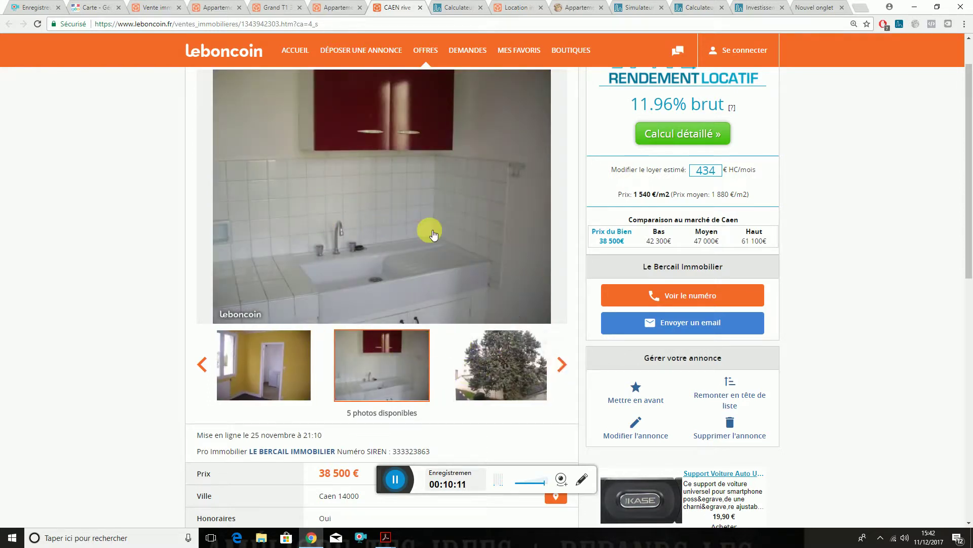
{"action": "scroll", "coordinate": [369, 241], "scroll_direction": "down", "scroll_amount": 4}
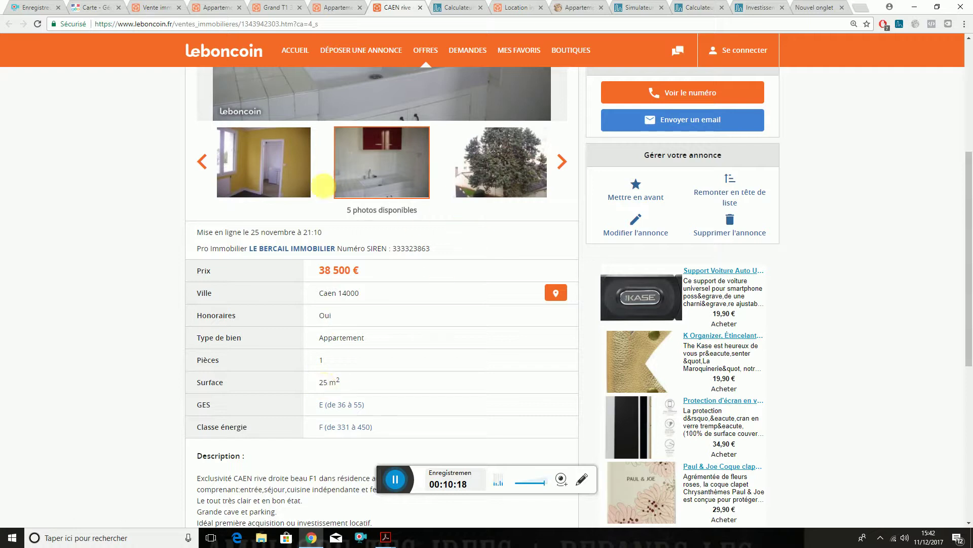
{"action": "scroll", "coordinate": [331, 325], "scroll_direction": "up", "scroll_amount": 1}
{"action": "scroll", "coordinate": [330, 324], "scroll_direction": "up", "scroll_amount": 3}
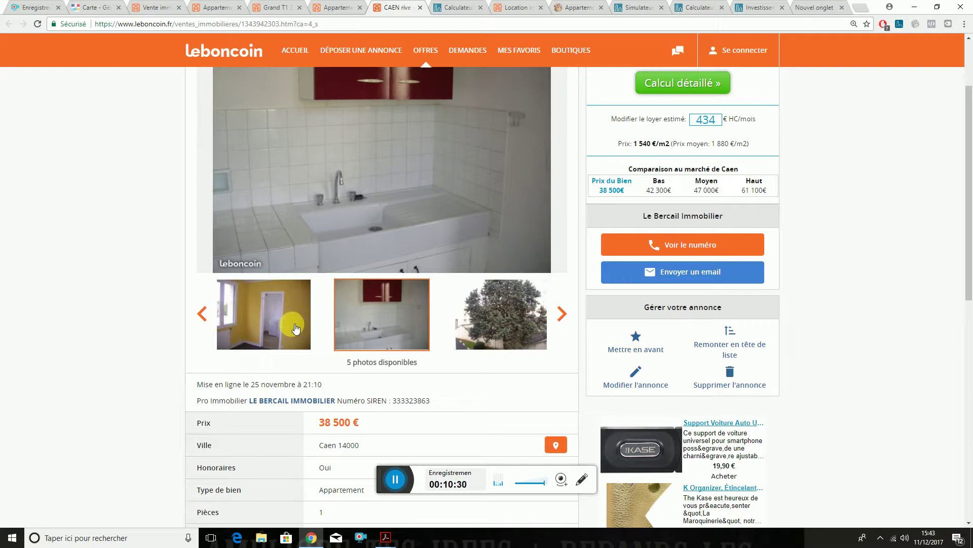
{"action": "scroll", "coordinate": [291, 329], "scroll_direction": "down", "scroll_amount": 2}
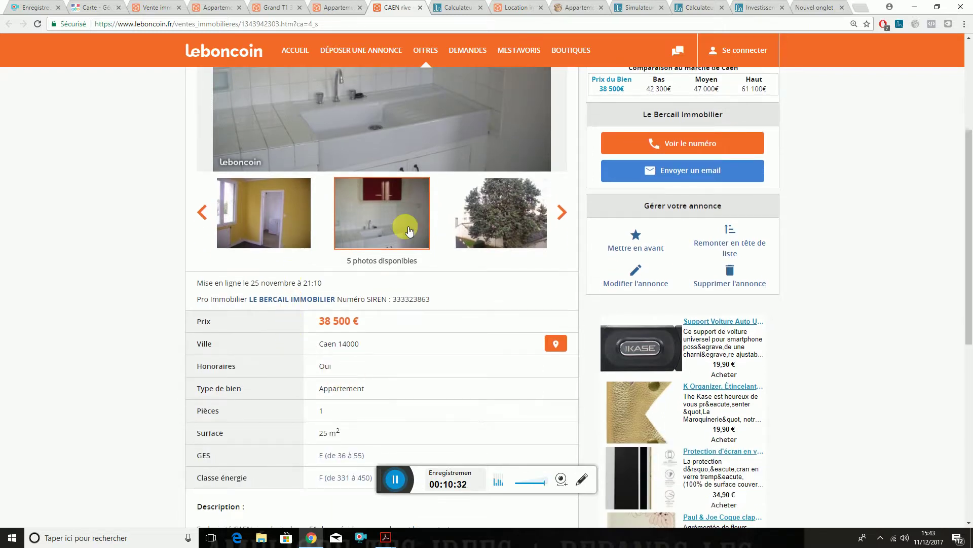
{"action": "scroll", "coordinate": [368, 290], "scroll_direction": "up", "scroll_amount": 3}
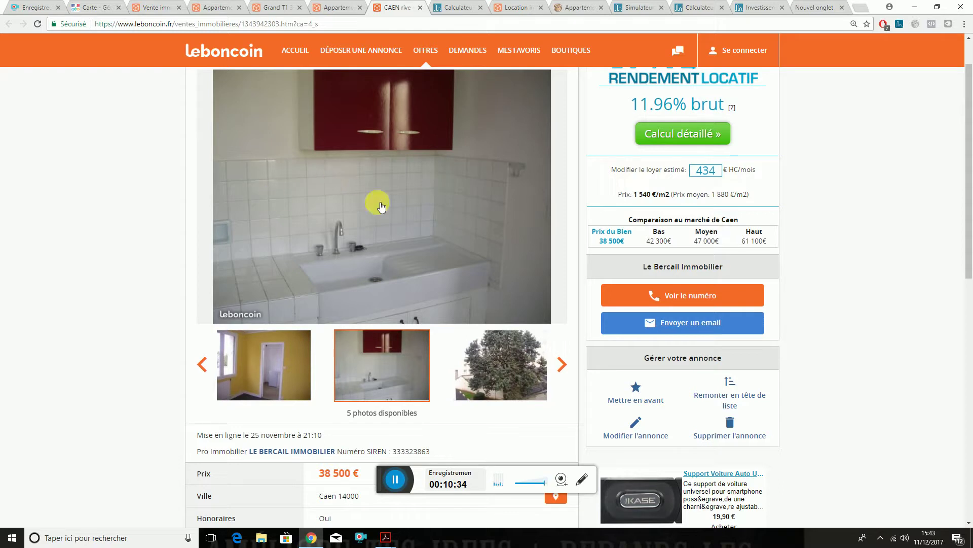
{"action": "left_click", "coordinate": [262, 360]}
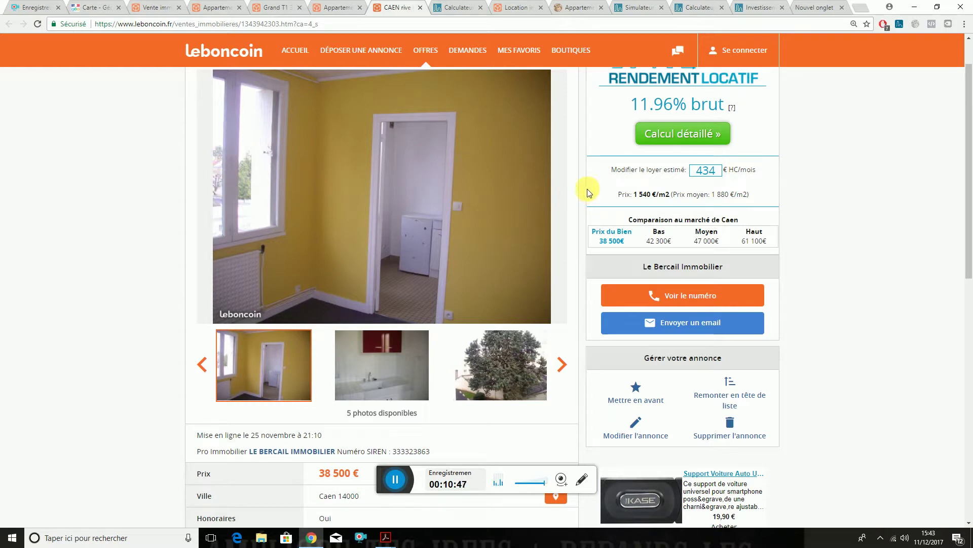
{"action": "scroll", "coordinate": [400, 350], "scroll_direction": "down", "scroll_amount": 2}
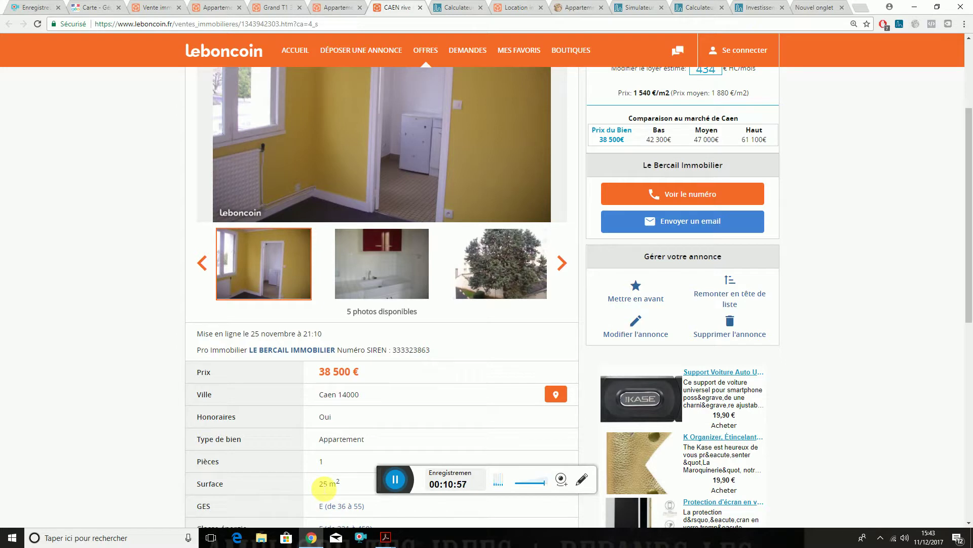
{"action": "left_click", "coordinate": [335, 8]}
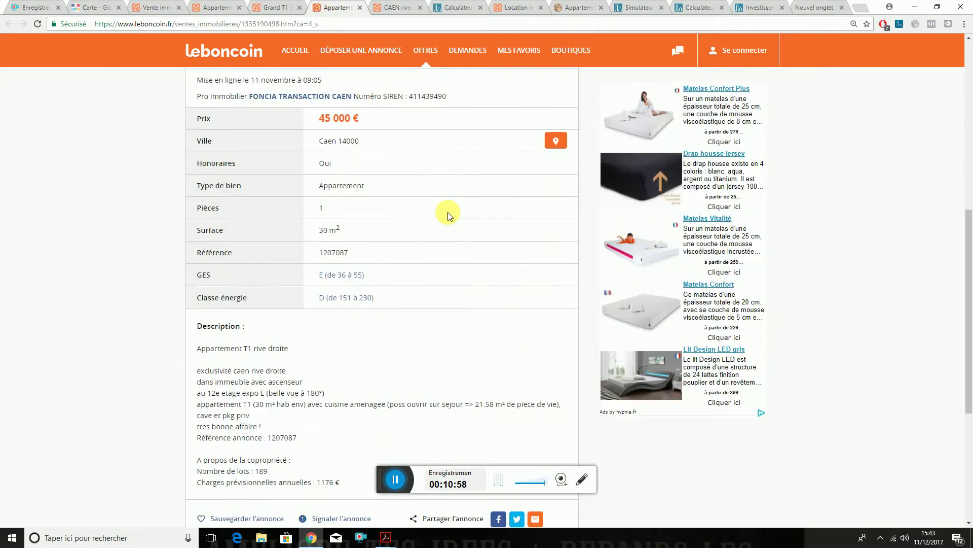
Step: Return to the calculator and set the renovation works (Travaux de rénovation) to 5000 €
{"action": "left_click", "coordinate": [458, 7]}
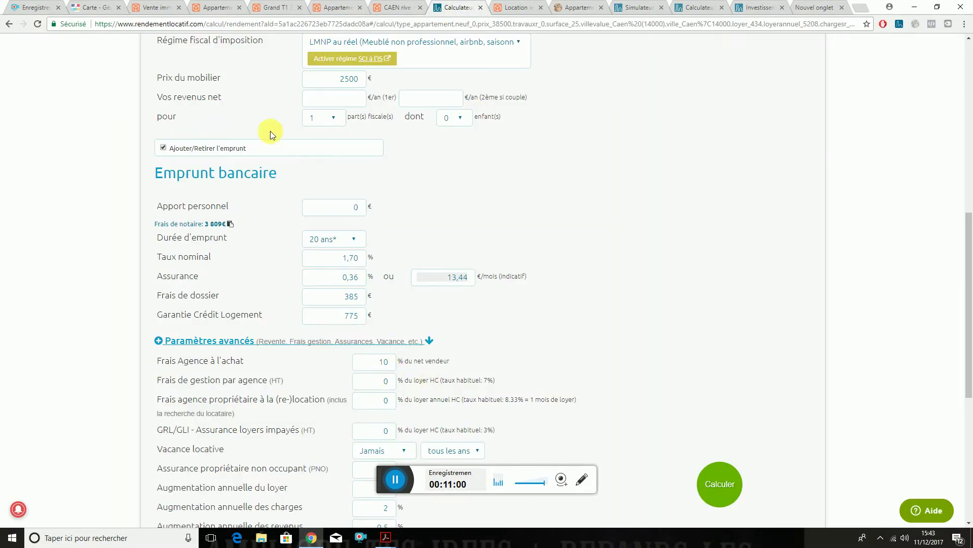
{"action": "scroll", "coordinate": [307, 206], "scroll_direction": "up", "scroll_amount": 4}
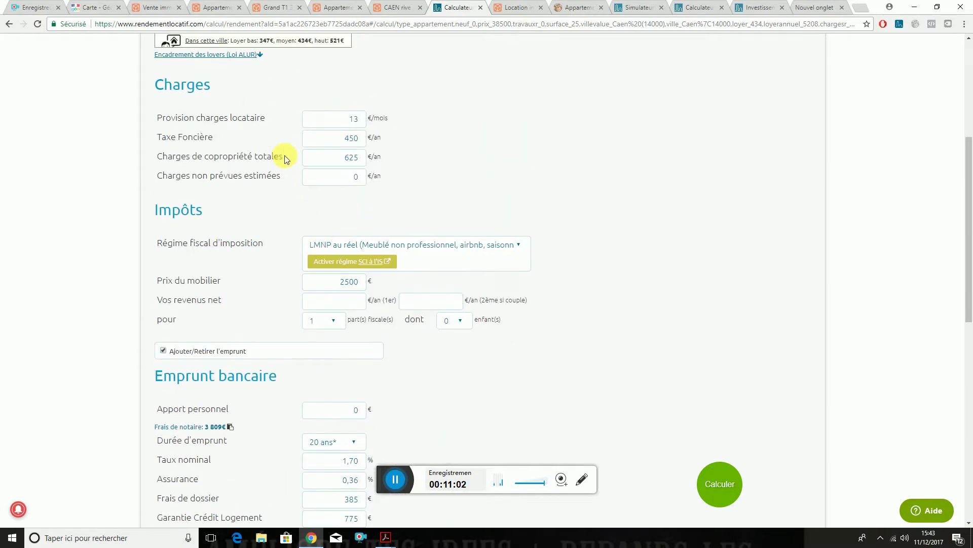
{"action": "scroll", "coordinate": [285, 155], "scroll_direction": "up", "scroll_amount": 4}
{"action": "left_click", "coordinate": [332, 152]}
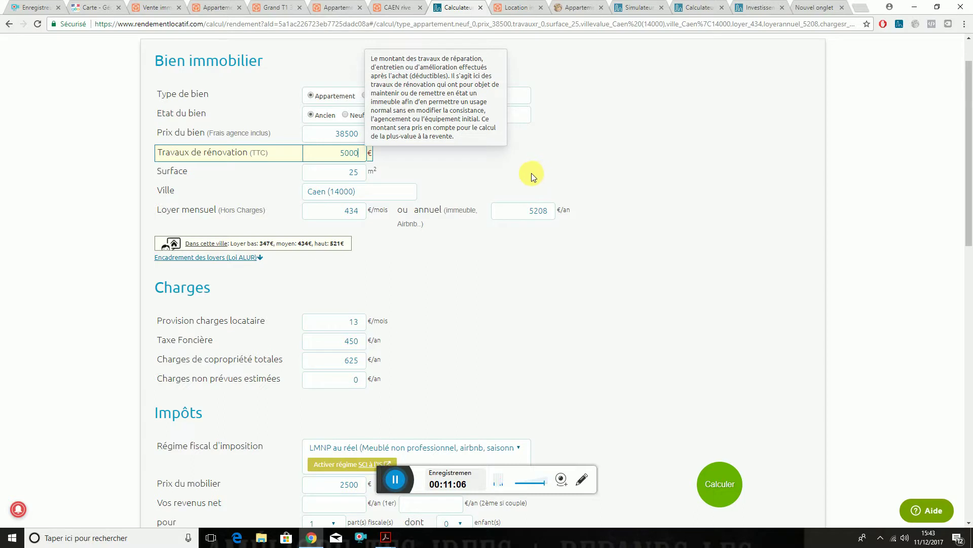
{"action": "left_click", "coordinate": [777, 239]}
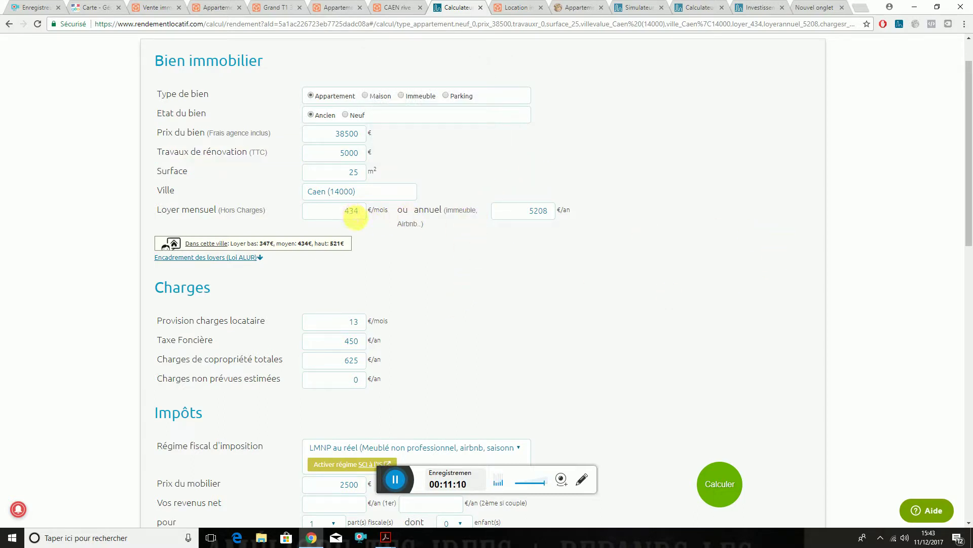
Step: Review the monthly rent against the Caen rental listings and calculate the report with the rent kept at 434 €
{"action": "left_click", "coordinate": [347, 216]}
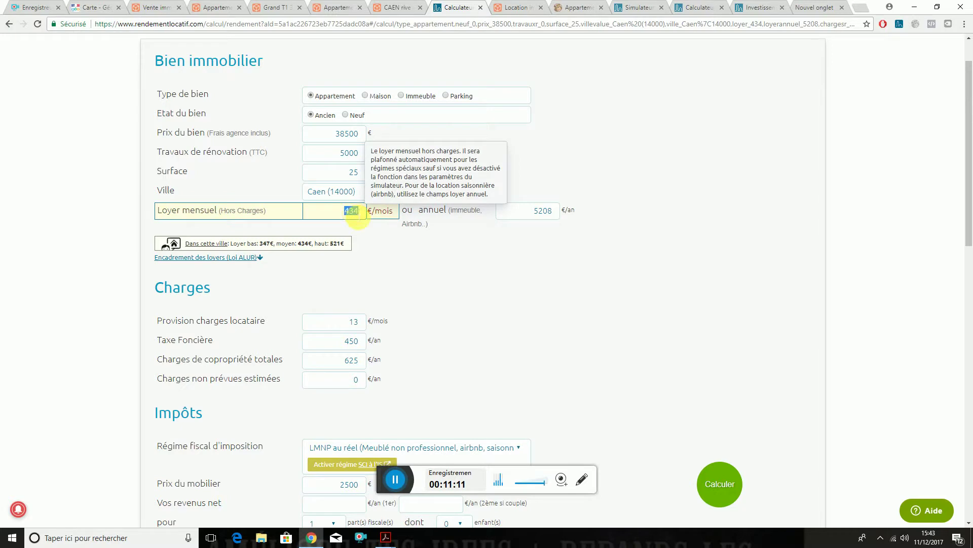
{"action": "left_click", "coordinate": [467, 274]}
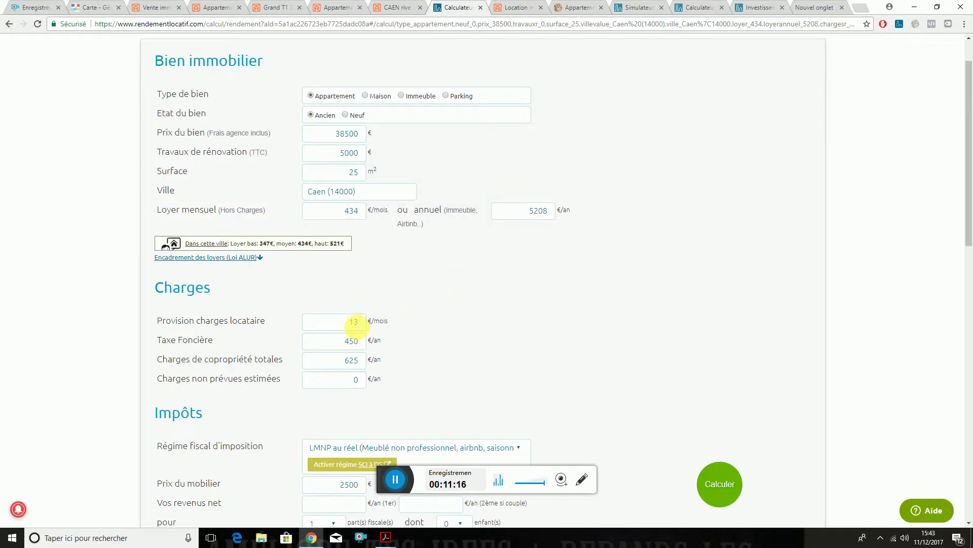
{"action": "left_click", "coordinate": [513, 7]}
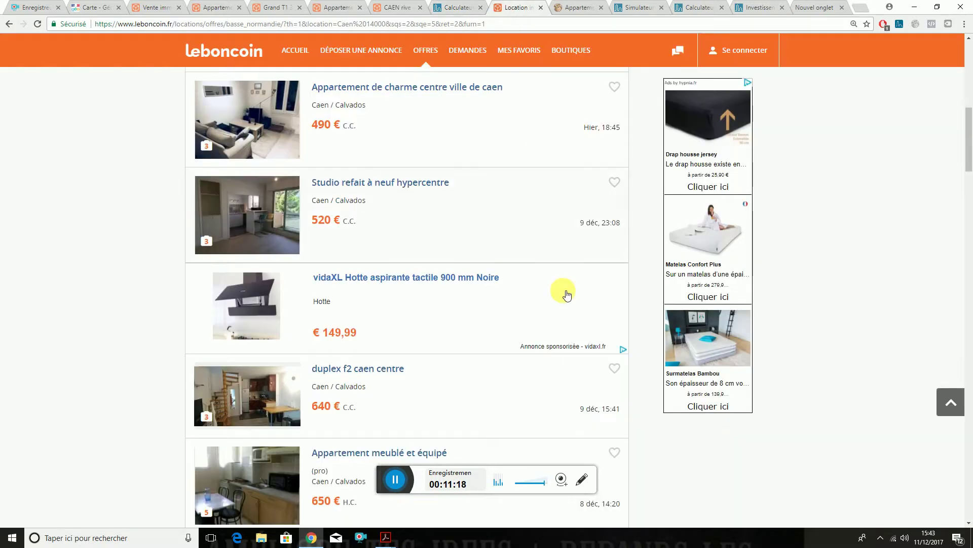
{"action": "left_click", "coordinate": [451, 7]}
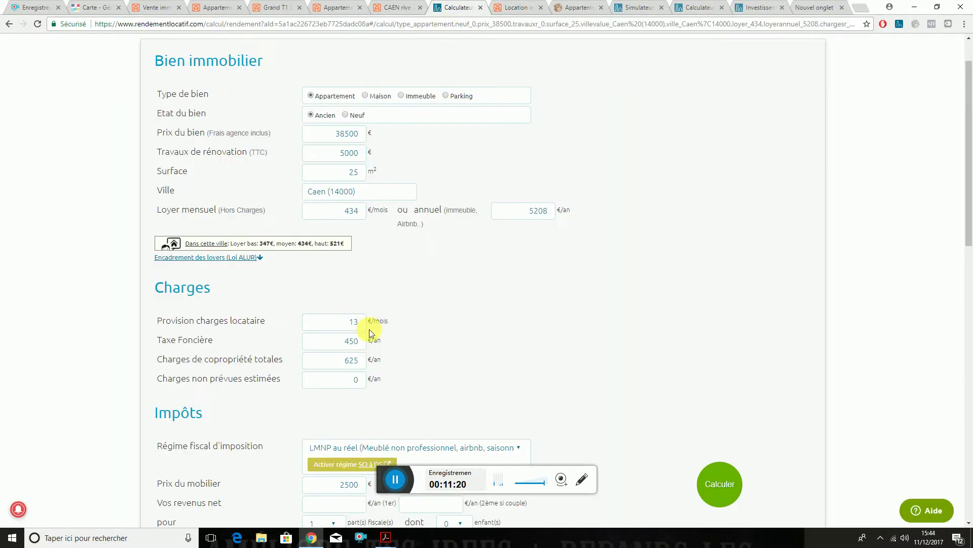
{"action": "left_click", "coordinate": [730, 483]}
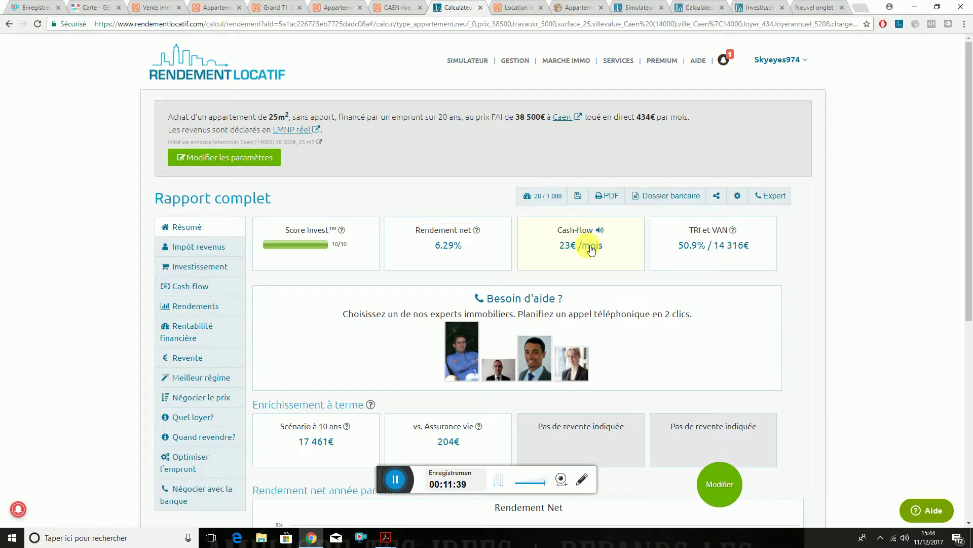
Step: Edit the simulation to use a monthly rent of 521 € excluding charges, and recalculate the report
{"action": "left_click", "coordinate": [249, 159]}
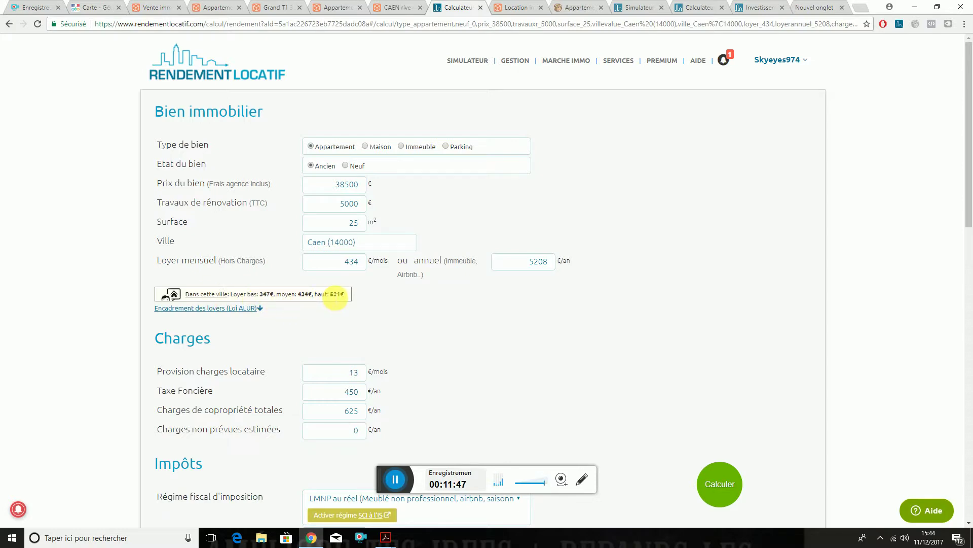
{"action": "left_click", "coordinate": [350, 261]}
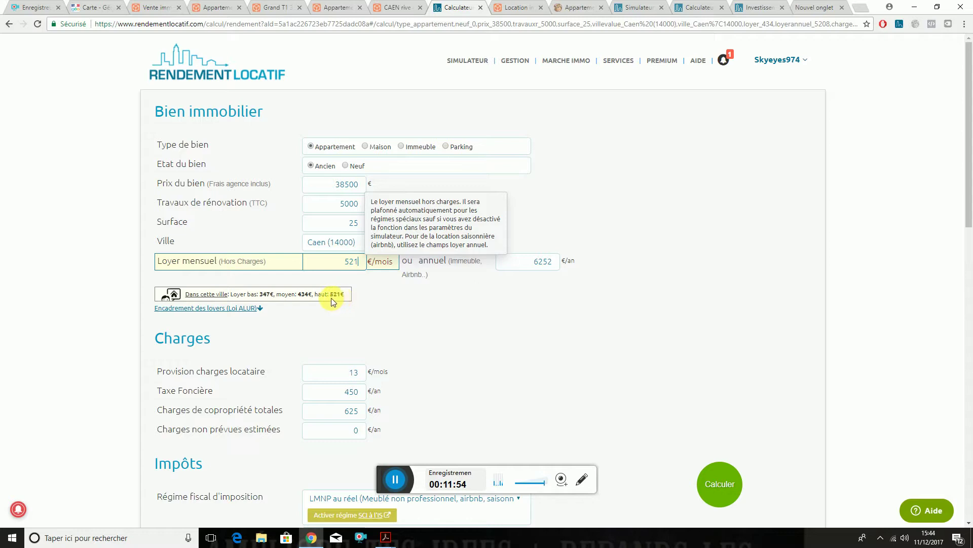
{"action": "left_click", "coordinate": [544, 319]}
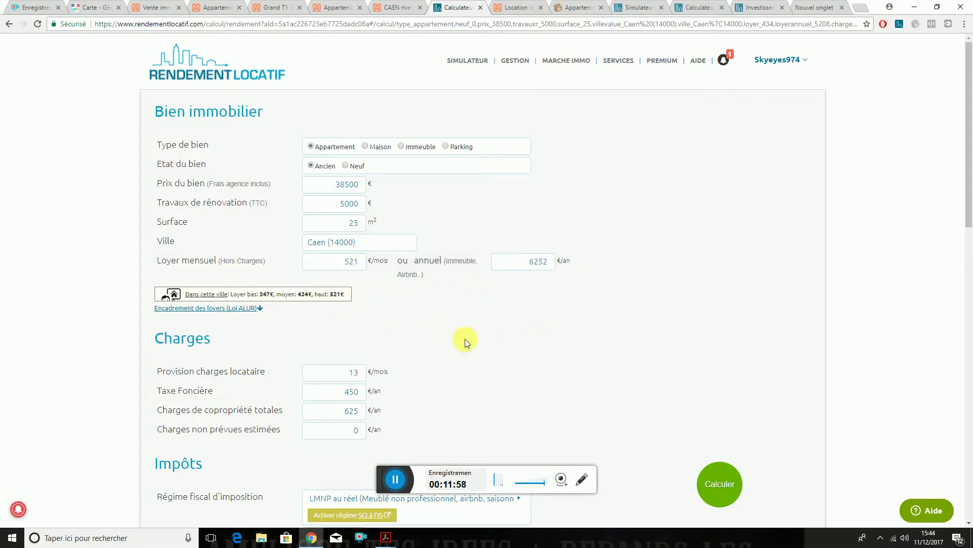
{"action": "left_click", "coordinate": [717, 481]}
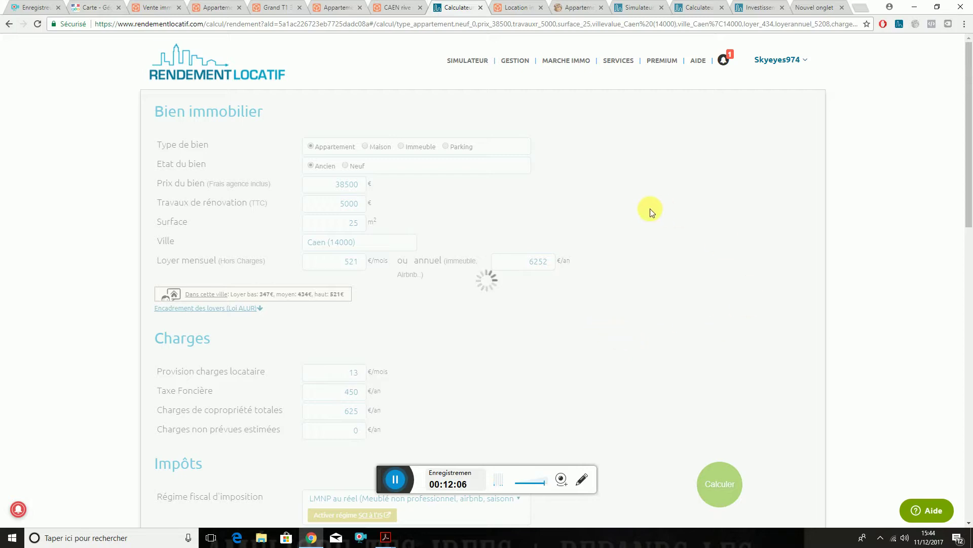
{"action": "scroll", "coordinate": [799, 270], "scroll_direction": "down", "scroll_amount": 1}
{"action": "scroll", "coordinate": [799, 268], "scroll_direction": "down", "scroll_amount": 5}
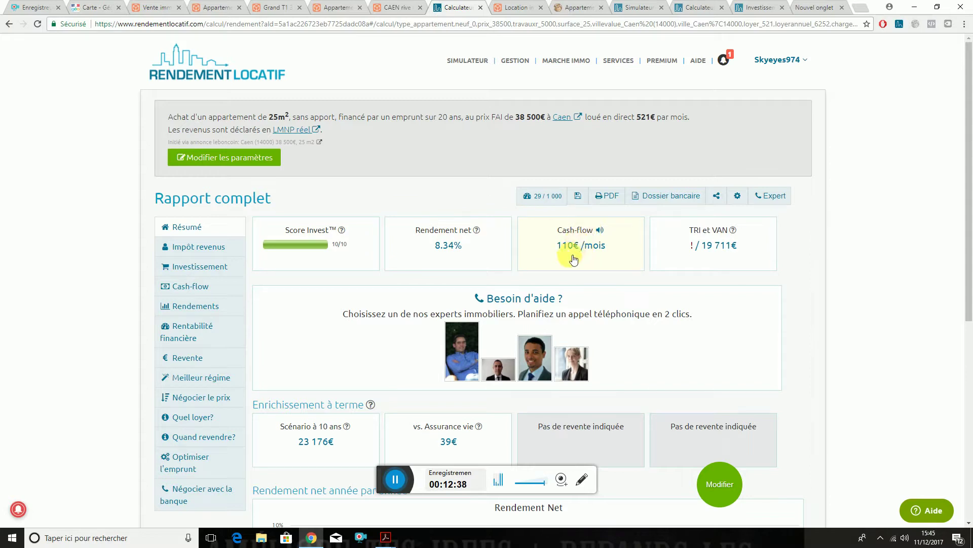
Step: Check the asking price in the F1 listing, enable the 110% loan (Investissement total financé par le crédit) in the simulation, and recalculate
{"action": "left_click", "coordinate": [398, 7]}
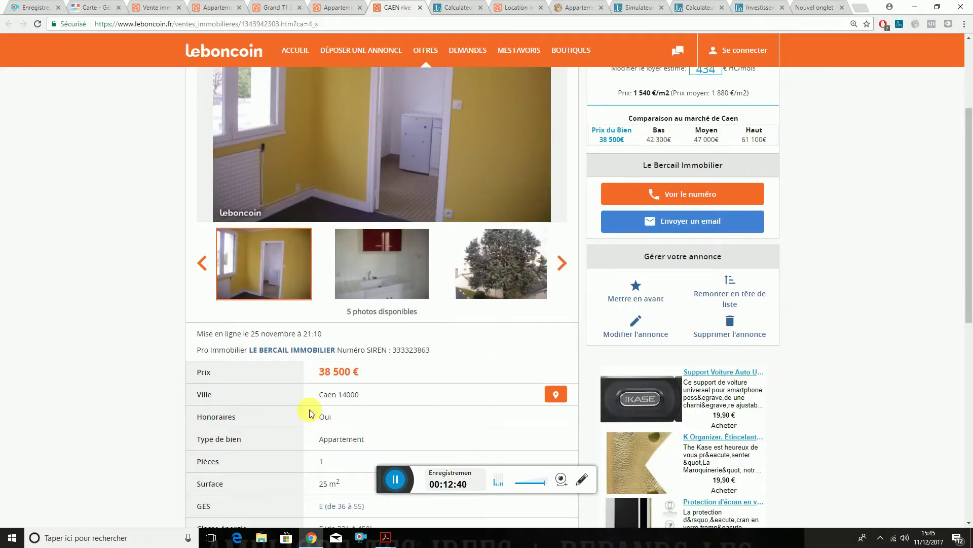
{"action": "left_click_drag", "start_coordinate": [317, 372], "coordinate": [344, 372]}
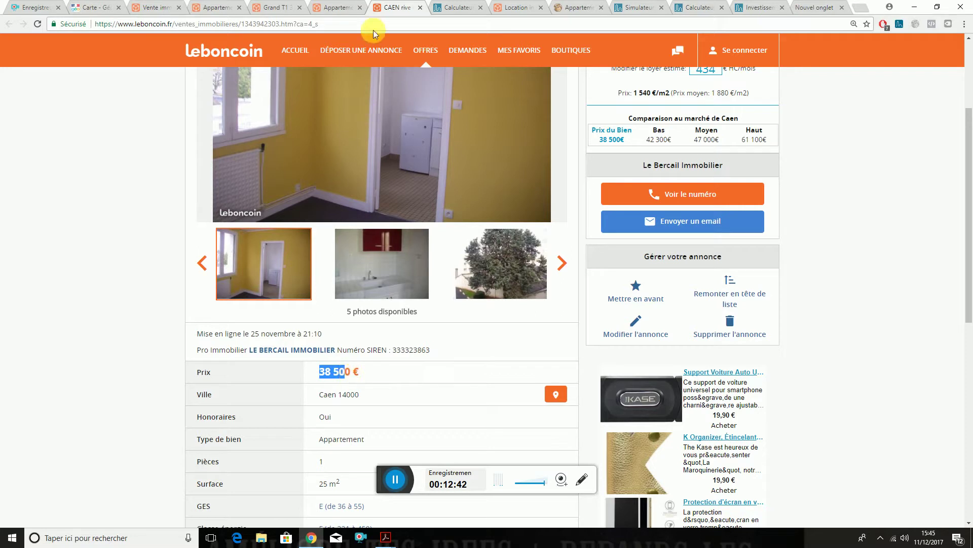
{"action": "left_click", "coordinate": [444, 8]}
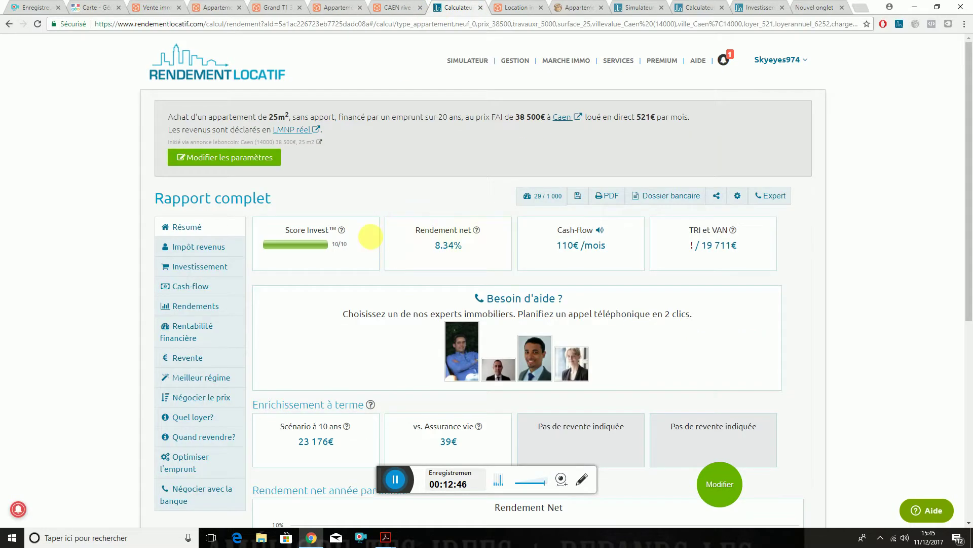
{"action": "left_click", "coordinate": [239, 158]}
{"action": "scroll", "coordinate": [466, 356], "scroll_direction": "down", "scroll_amount": 13}
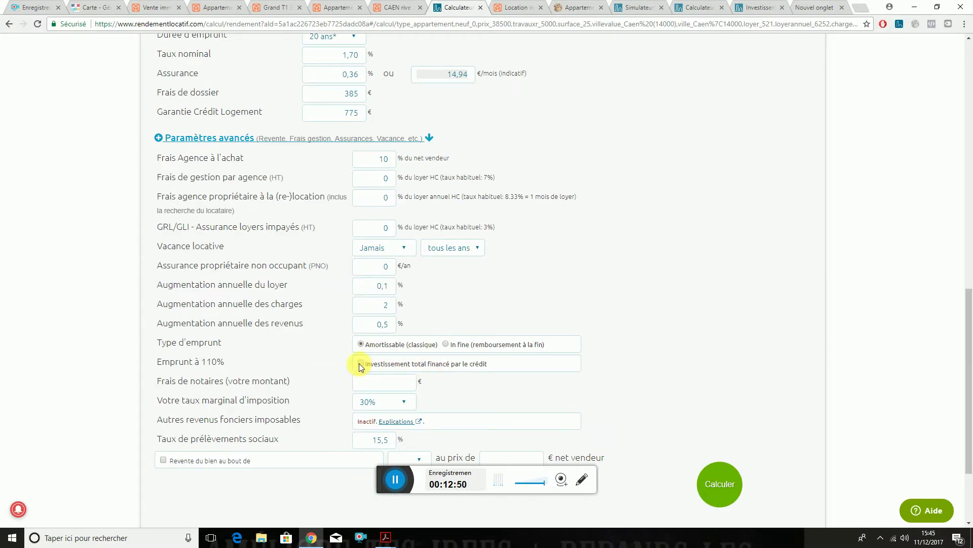
{"action": "left_click", "coordinate": [361, 364]}
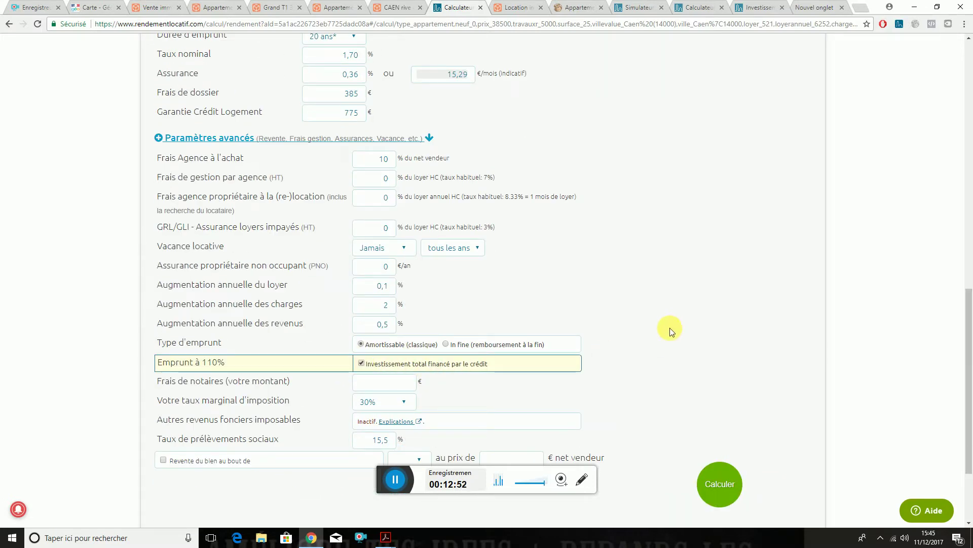
{"action": "scroll", "coordinate": [466, 444], "scroll_direction": "up", "scroll_amount": 2}
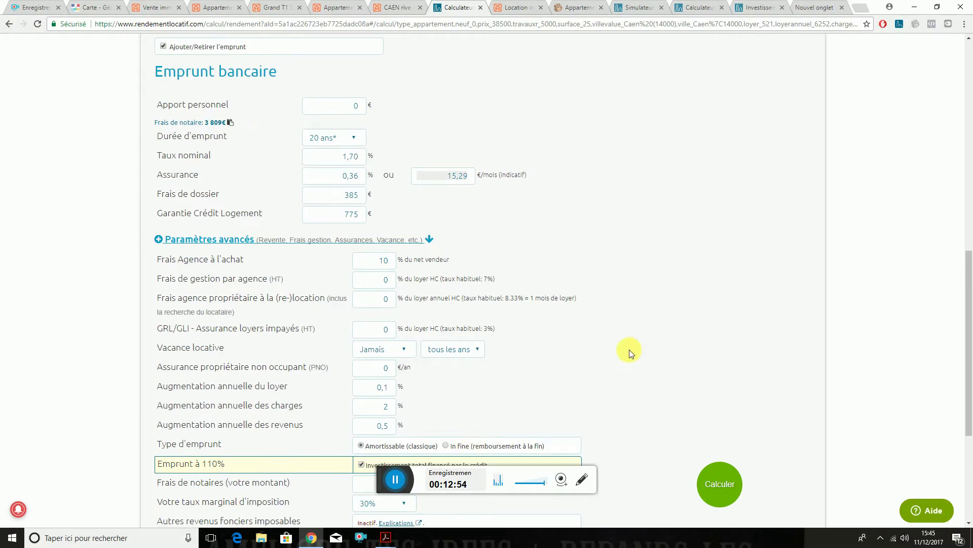
{"action": "left_click", "coordinate": [716, 474]}
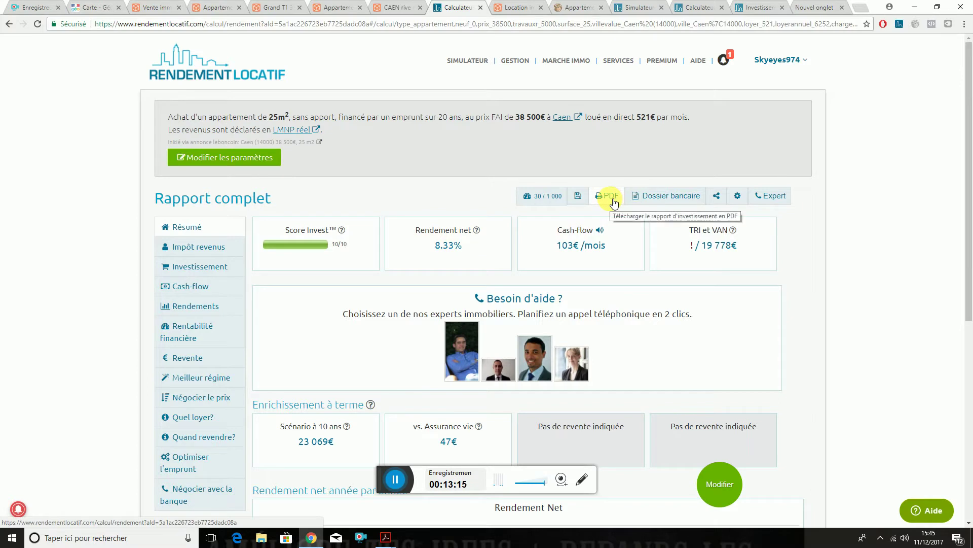
Step: Open the bank file (Dossier bancaire) and the PDF report in separate tabs, review the bank file's sections, and close it
{"action": "middle_click", "coordinate": [657, 198]}
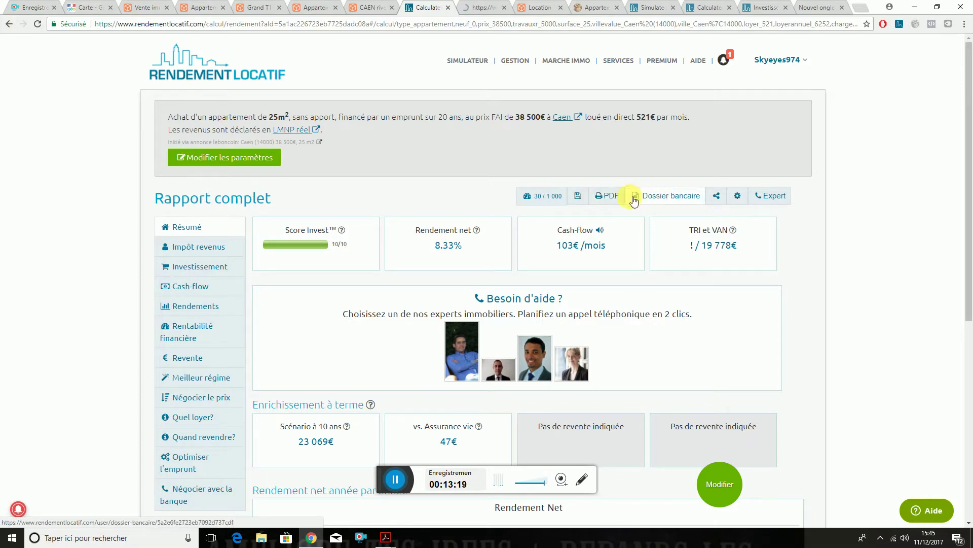
{"action": "middle_click", "coordinate": [611, 199]}
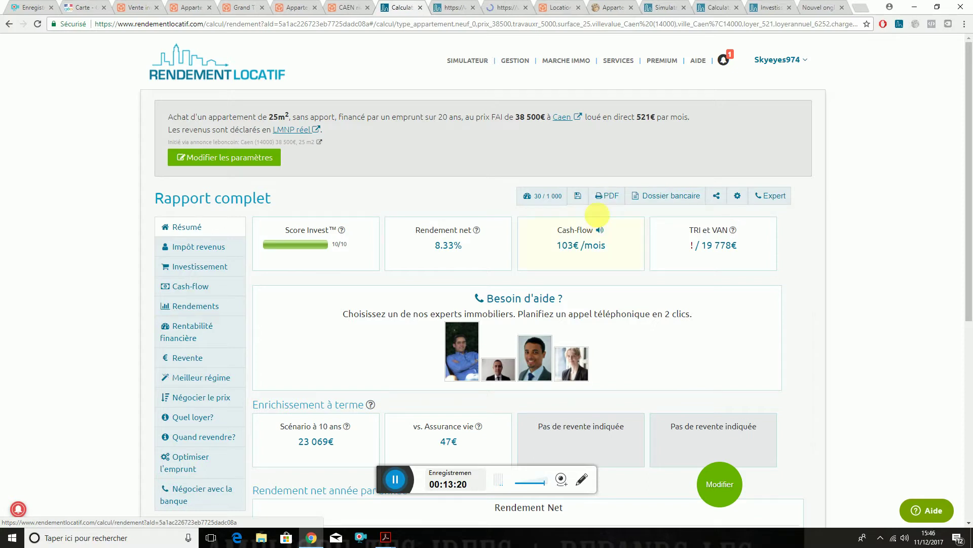
{"action": "left_click", "coordinate": [456, 8]}
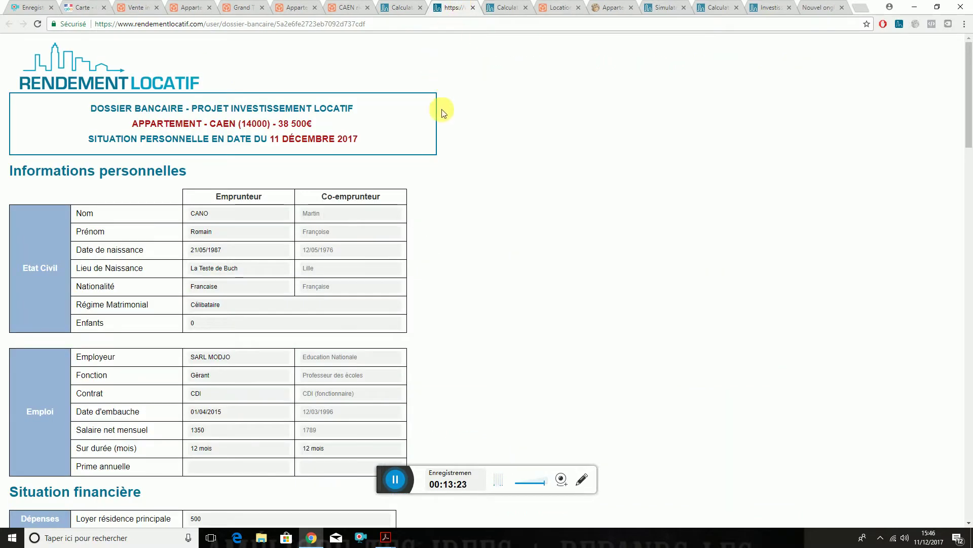
{"action": "scroll", "coordinate": [432, 135], "scroll_direction": "down", "scroll_amount": 12}
{"action": "scroll", "coordinate": [421, 140], "scroll_direction": "down", "scroll_amount": 20}
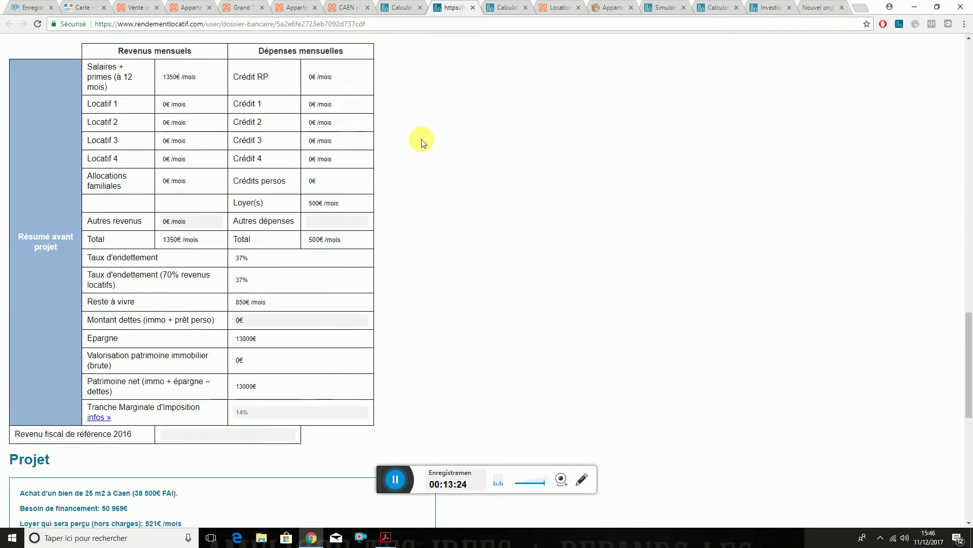
{"action": "scroll", "coordinate": [413, 167], "scroll_direction": "up", "scroll_amount": 8}
{"action": "scroll", "coordinate": [408, 187], "scroll_direction": "up", "scroll_amount": 6}
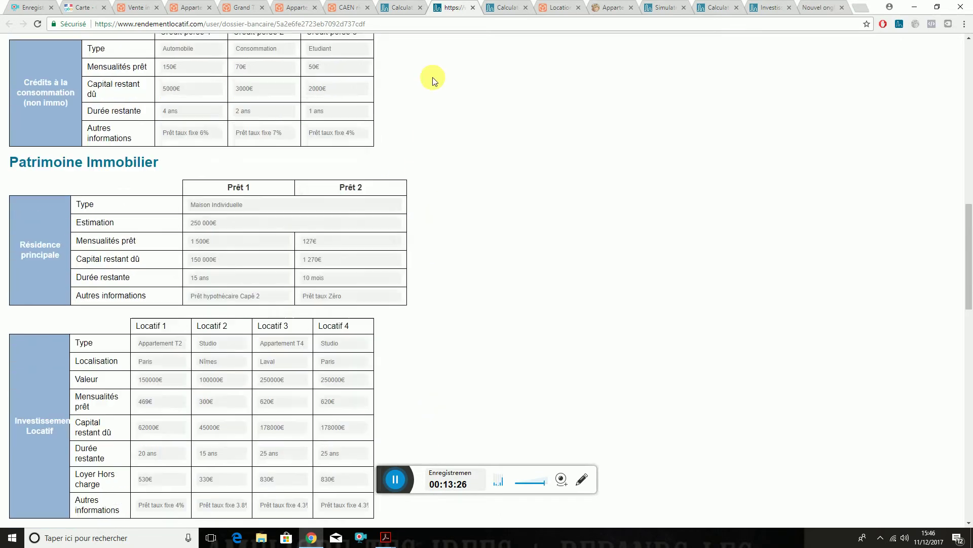
{"action": "left_click", "coordinate": [473, 7]}
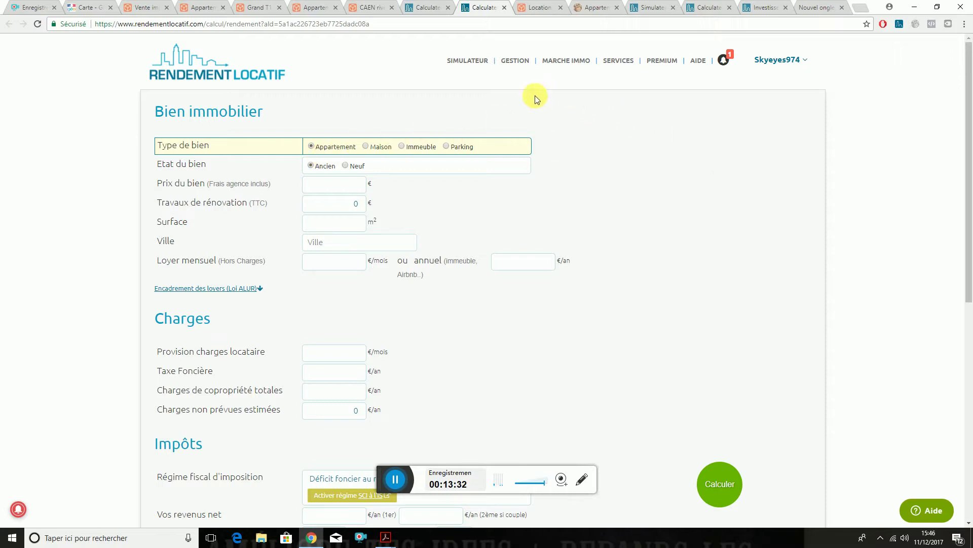
Step: Generate the PDF version of the 25 m² Caen apartment's full report and return to the online report while it loads
{"action": "left_click", "coordinate": [569, 65]}
{"action": "left_click", "coordinate": [436, 9]}
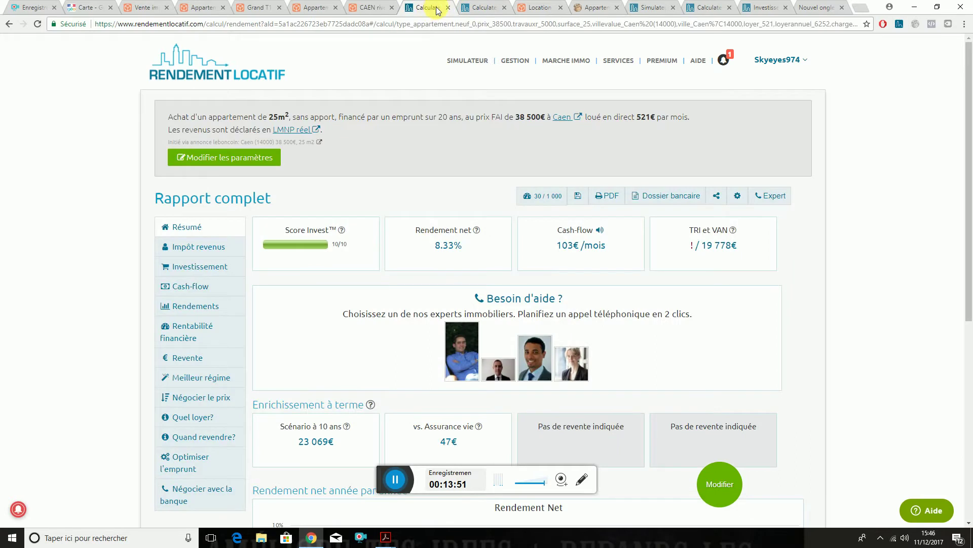
{"action": "left_click", "coordinate": [610, 199]}
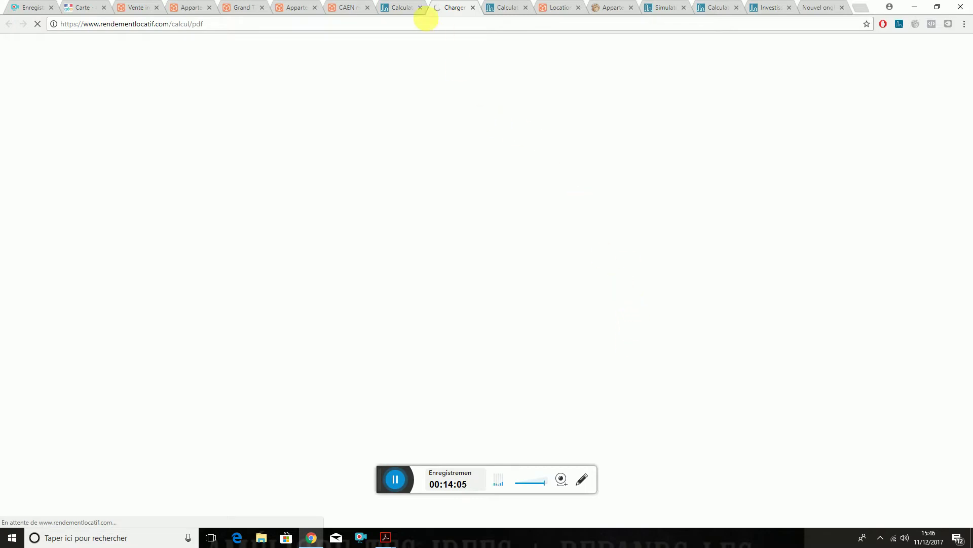
{"action": "left_click", "coordinate": [401, 7]}
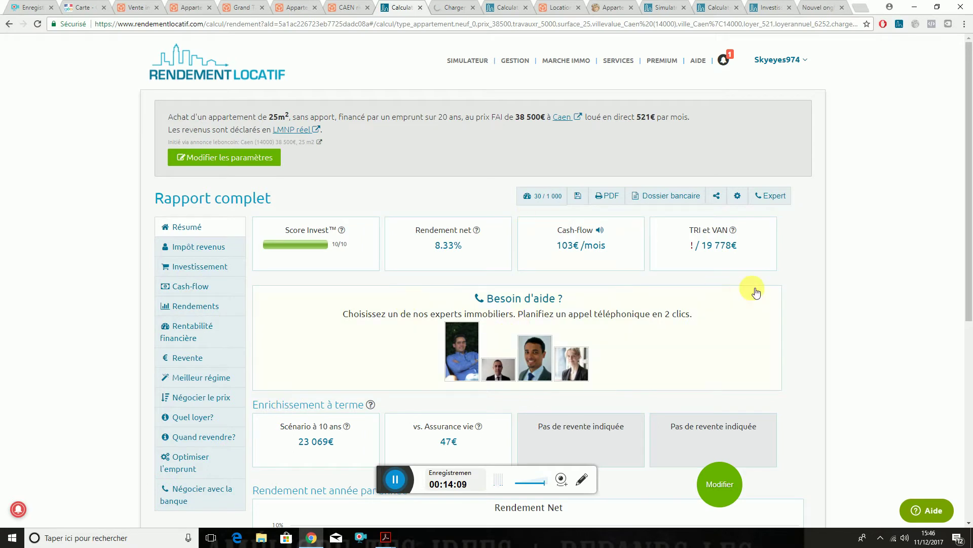
Step: Review the yearly income tax table (Impôt revenus) and the Investissement breakdown in the full report
{"action": "left_click", "coordinate": [223, 248]}
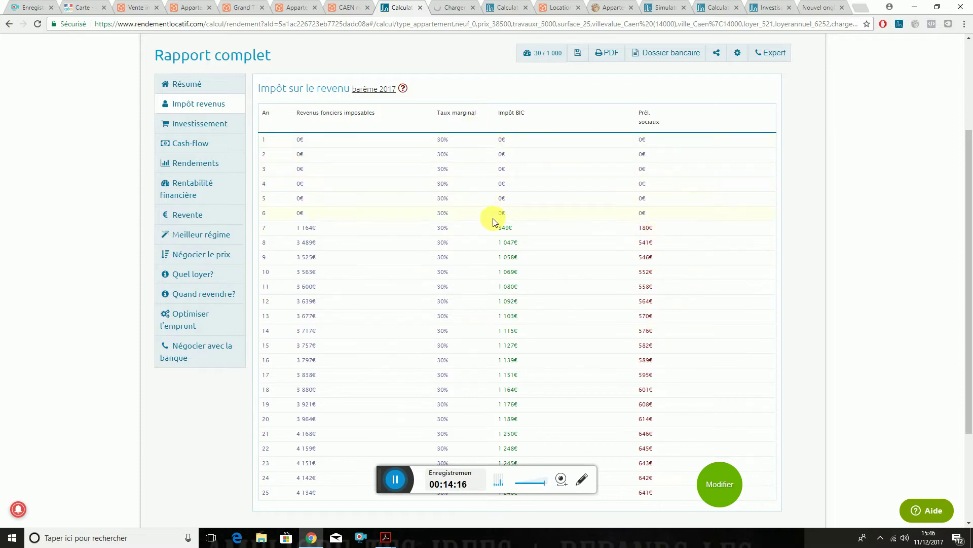
{"action": "scroll", "coordinate": [523, 189], "scroll_direction": "up", "scroll_amount": 3}
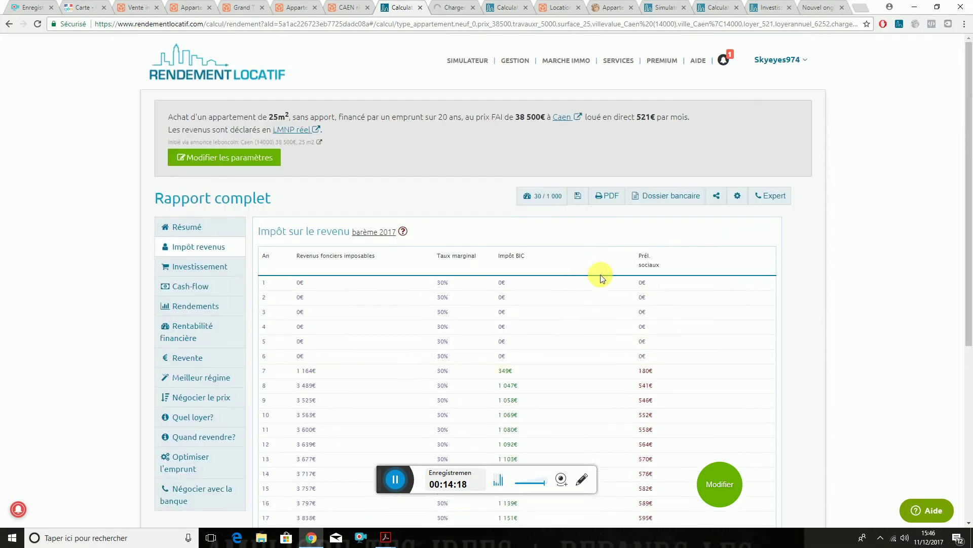
{"action": "left_click", "coordinate": [202, 267]}
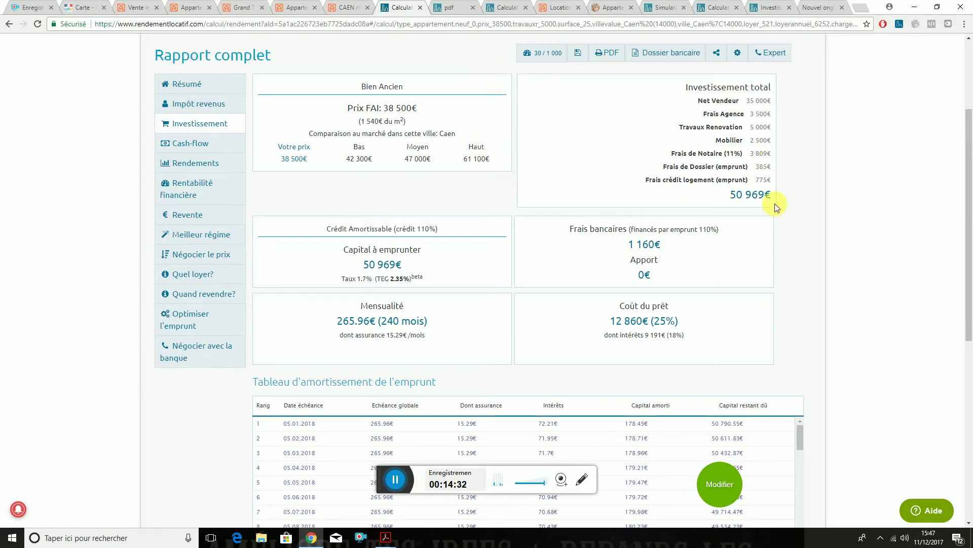
Step: Examine the PDF report's summary, income tax, cash-flow and resale pages, and return to the year 2 cash-flow detail
{"action": "left_click", "coordinate": [607, 52]}
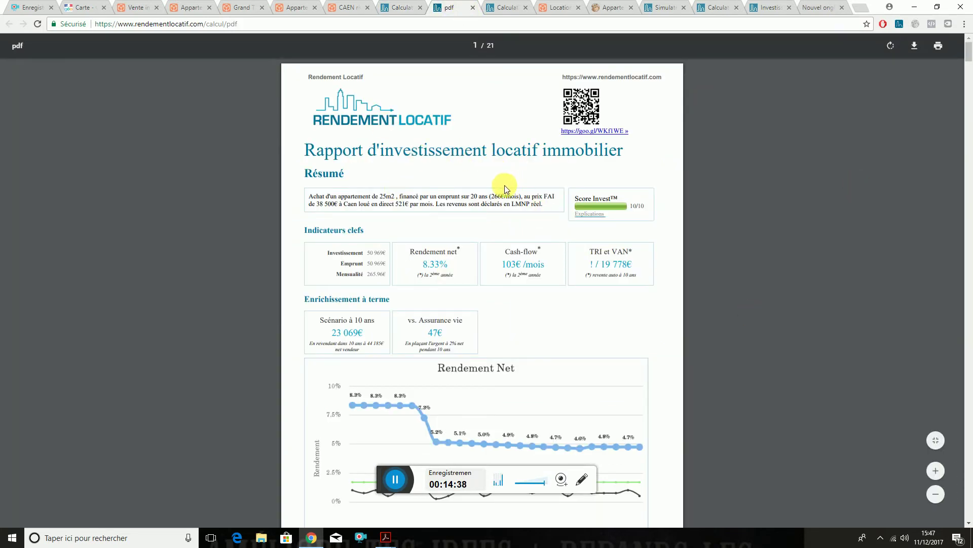
{"action": "scroll", "coordinate": [439, 165], "scroll_direction": "down", "scroll_amount": 10}
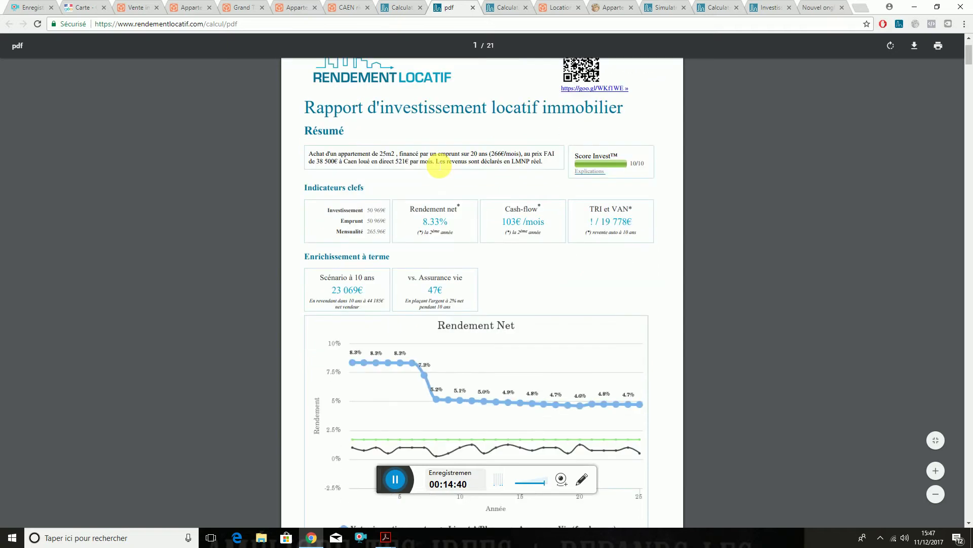
{"action": "scroll", "coordinate": [477, 166], "scroll_direction": "down", "scroll_amount": 15}
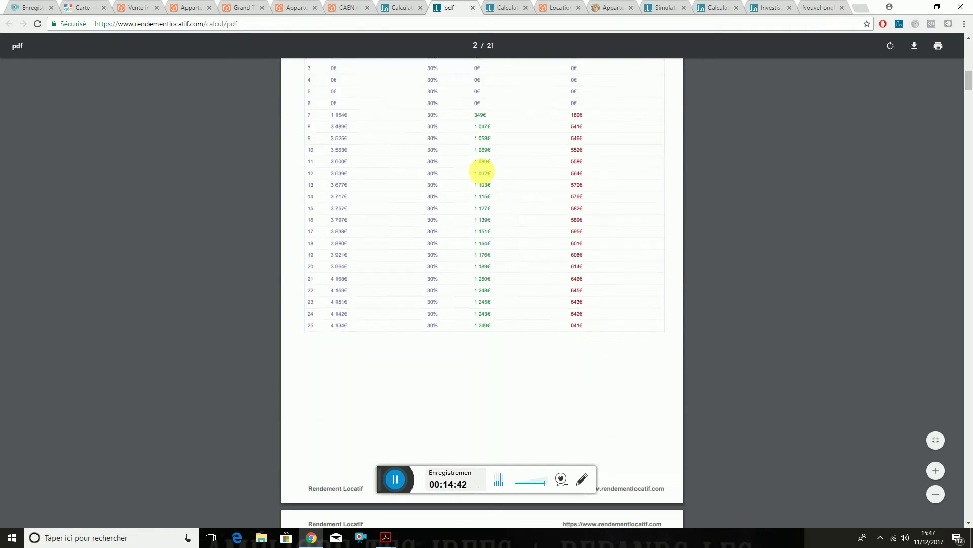
{"action": "scroll", "coordinate": [480, 167], "scroll_direction": "down", "scroll_amount": 10}
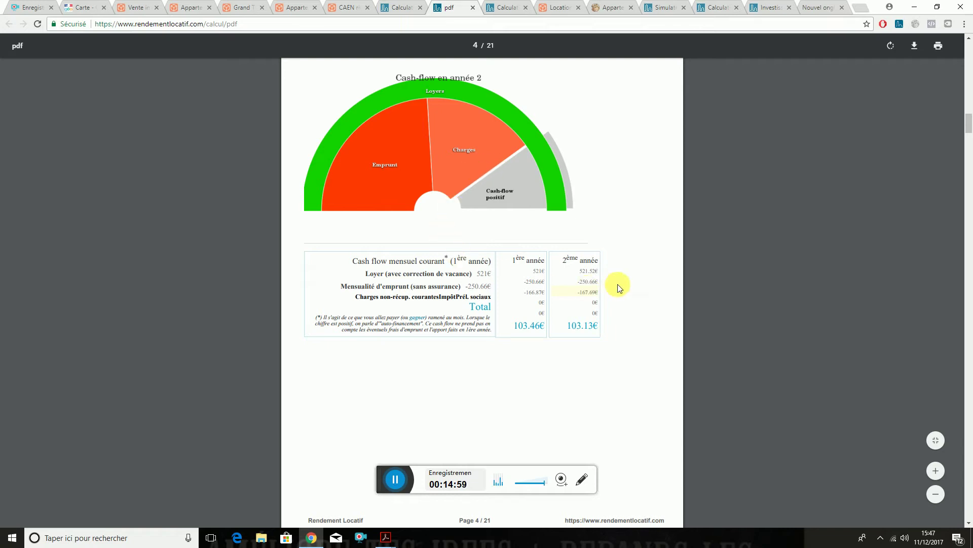
{"action": "scroll", "coordinate": [510, 268], "scroll_direction": "down", "scroll_amount": 6}
{"action": "scroll", "coordinate": [511, 268], "scroll_direction": "down", "scroll_amount": 4}
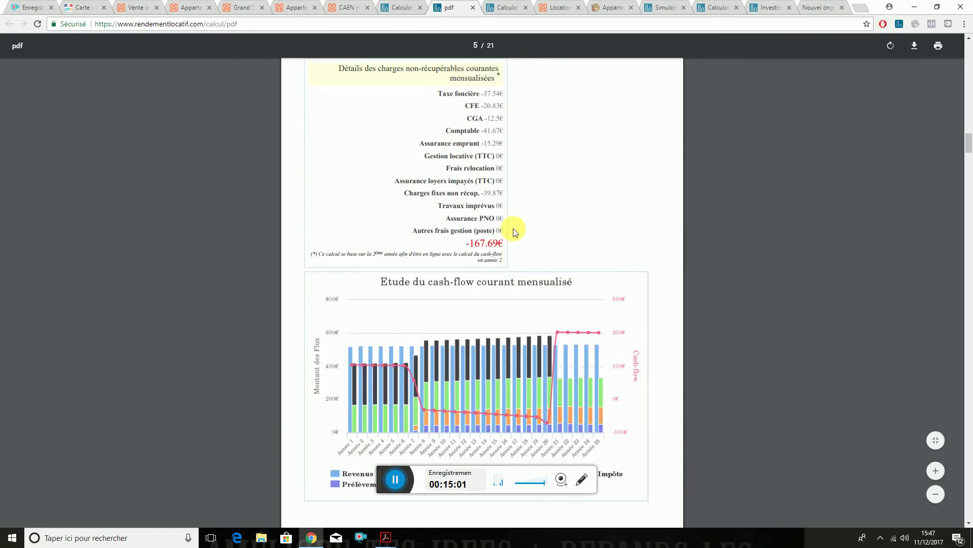
{"action": "scroll", "coordinate": [511, 227], "scroll_direction": "down", "scroll_amount": 4}
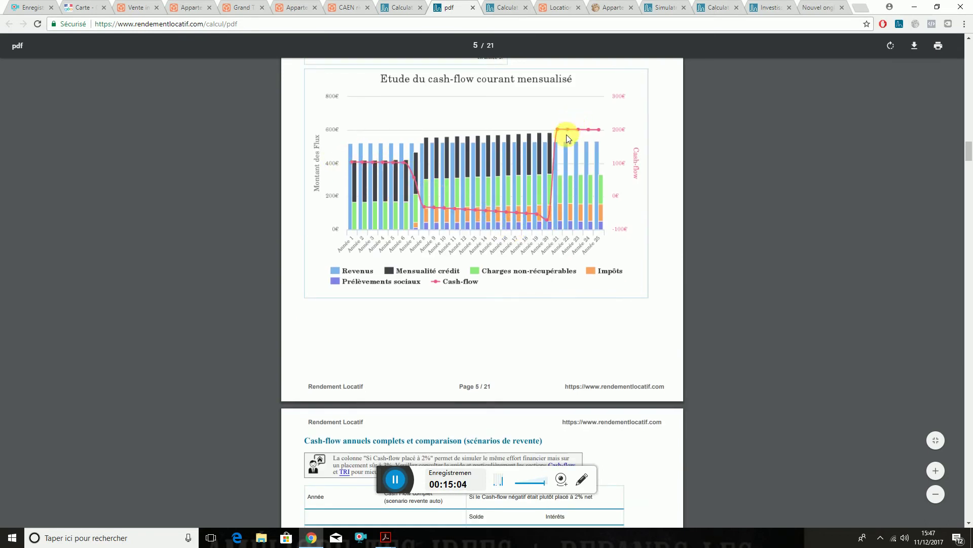
{"action": "scroll", "coordinate": [614, 256], "scroll_direction": "down", "scroll_amount": 8}
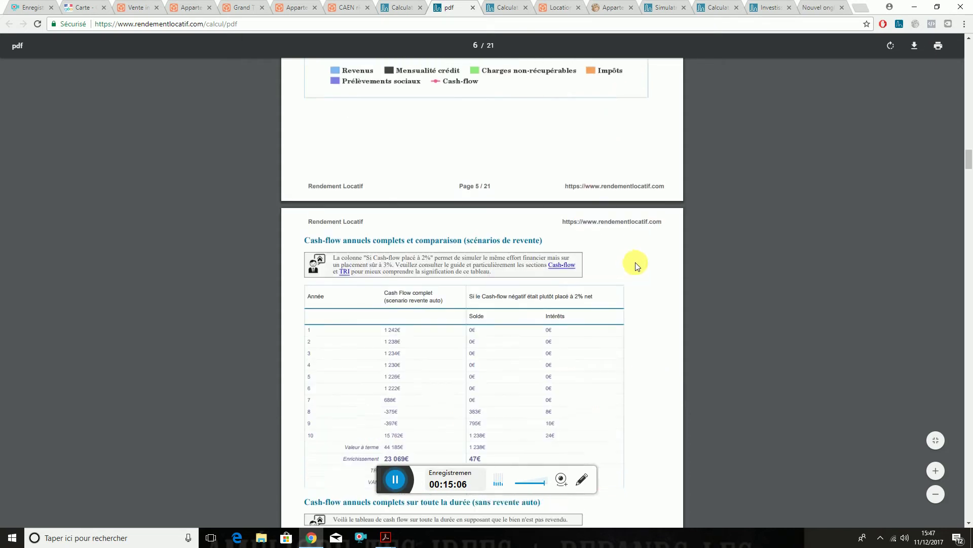
{"action": "scroll", "coordinate": [608, 255], "scroll_direction": "down", "scroll_amount": 14}
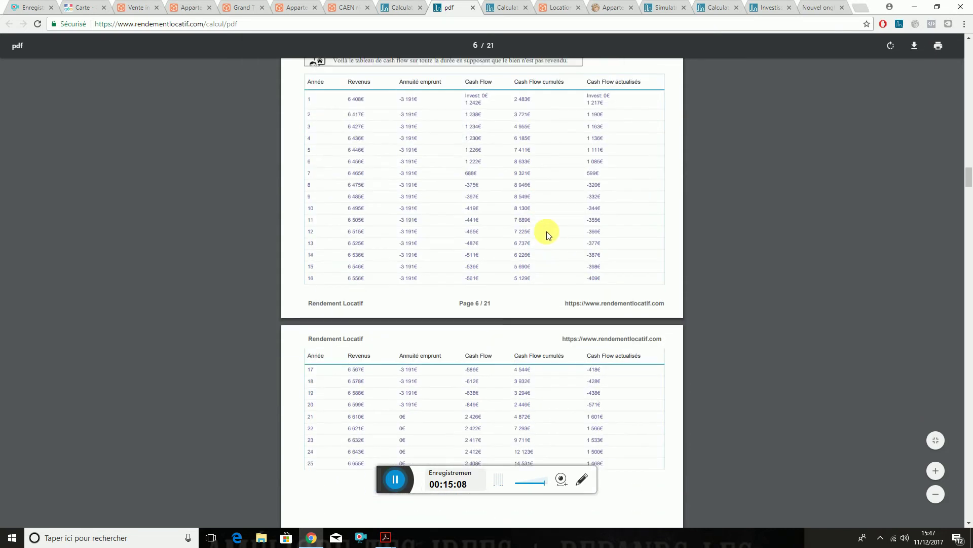
{"action": "scroll", "coordinate": [482, 228], "scroll_direction": "down", "scroll_amount": 7}
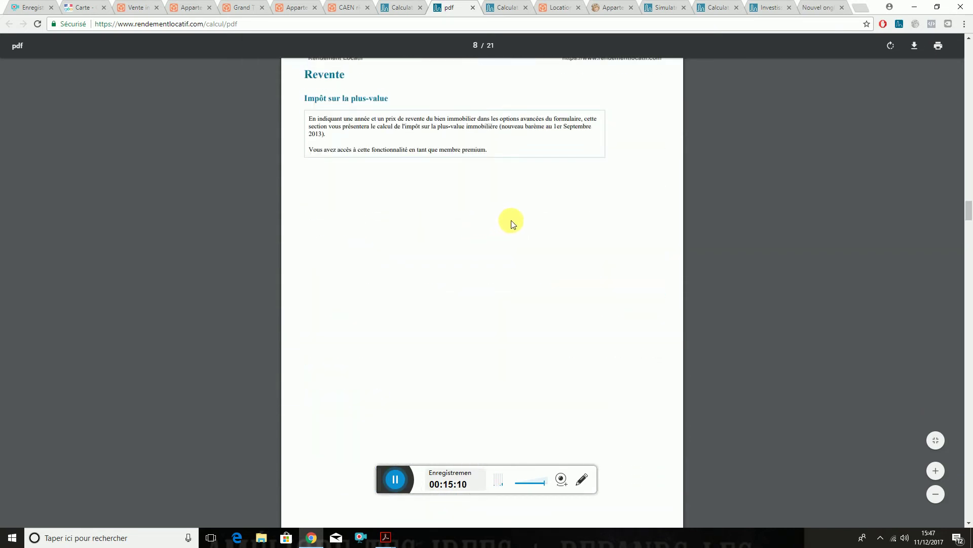
{"action": "scroll", "coordinate": [511, 220], "scroll_direction": "up", "scroll_amount": 20}
{"action": "scroll", "coordinate": [516, 218], "scroll_direction": "up", "scroll_amount": 20}
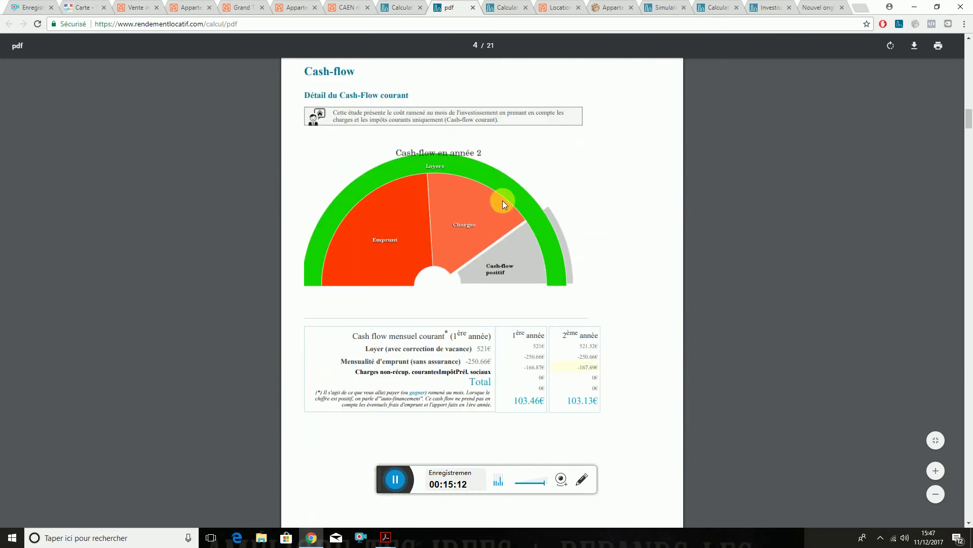
Step: Compare the Caen rive droite F1 listing with the 30 m² one-room listing and the simulation report
{"action": "left_click", "coordinate": [348, 9]}
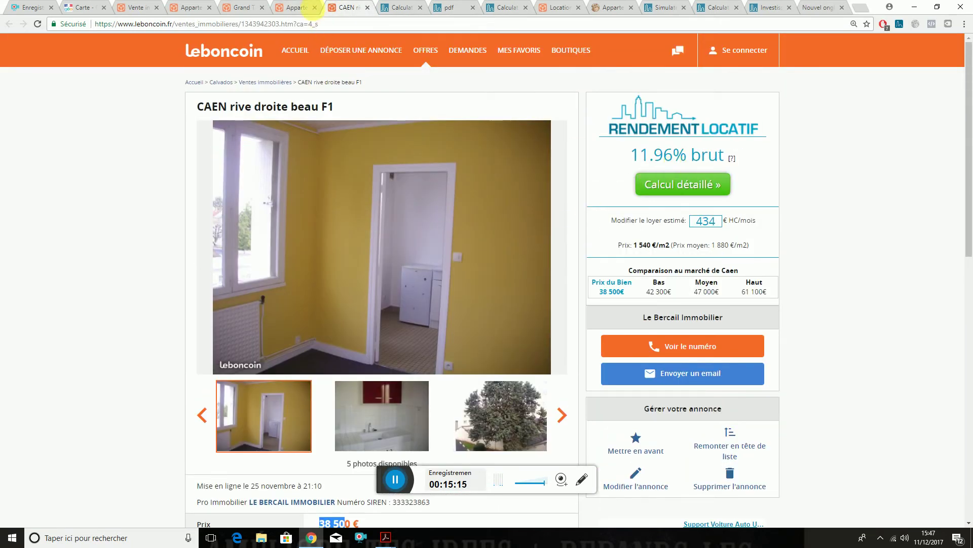
{"action": "left_click", "coordinate": [299, 7]}
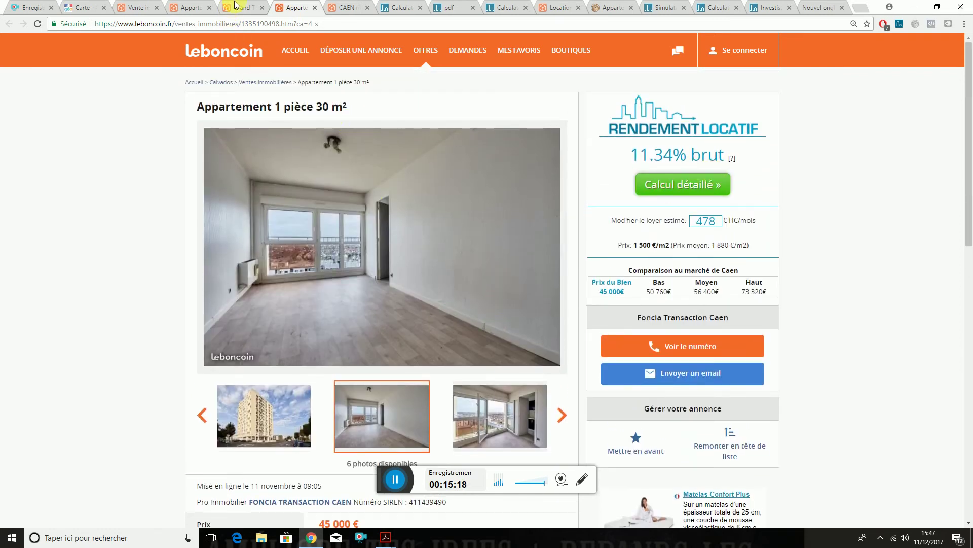
{"action": "left_click", "coordinate": [356, 10]}
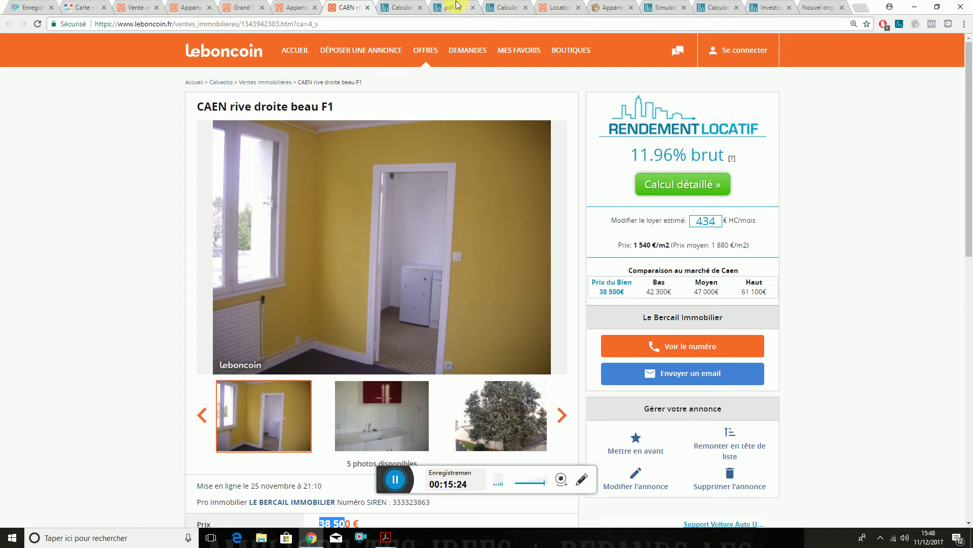
{"action": "left_click", "coordinate": [401, 8]}
{"action": "scroll", "coordinate": [585, 249], "scroll_direction": "up", "scroll_amount": 3}
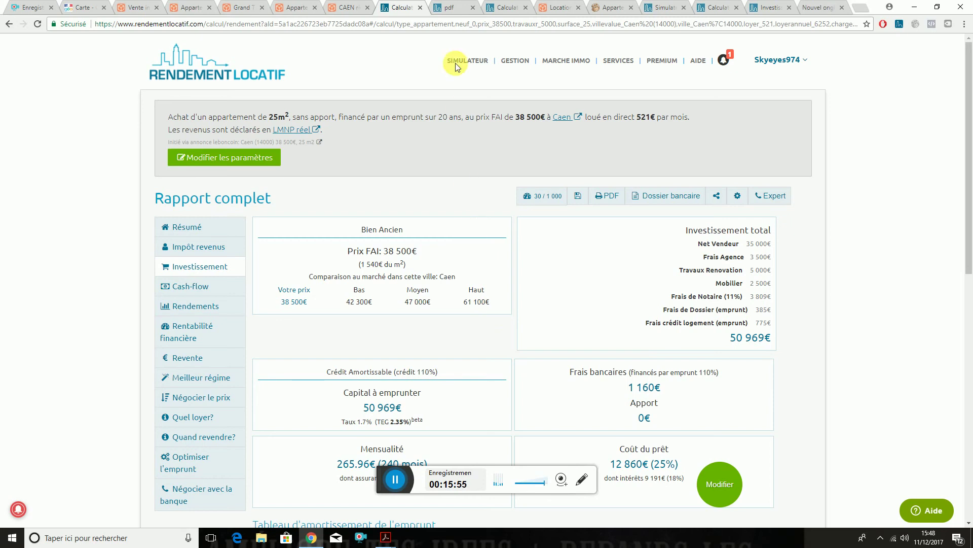
{"action": "left_click", "coordinate": [349, 7]}
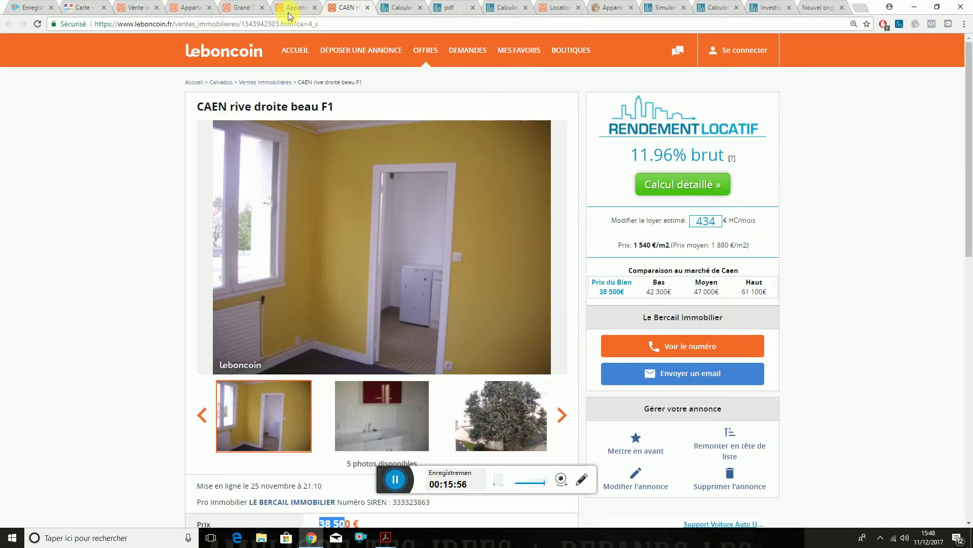
{"action": "left_click", "coordinate": [401, 8]}
Step: Review the report's financial profitability (TRI et VAN), Revente and Négocier le prix sections, including the gains from negotiating the price
{"action": "left_click", "coordinate": [179, 332]}
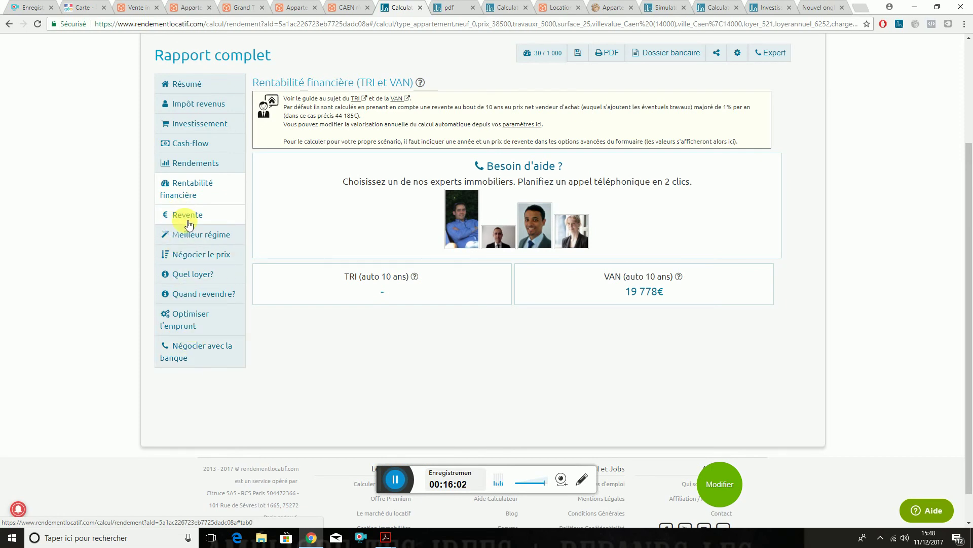
{"action": "left_click", "coordinate": [188, 224]}
{"action": "left_click", "coordinate": [197, 252]}
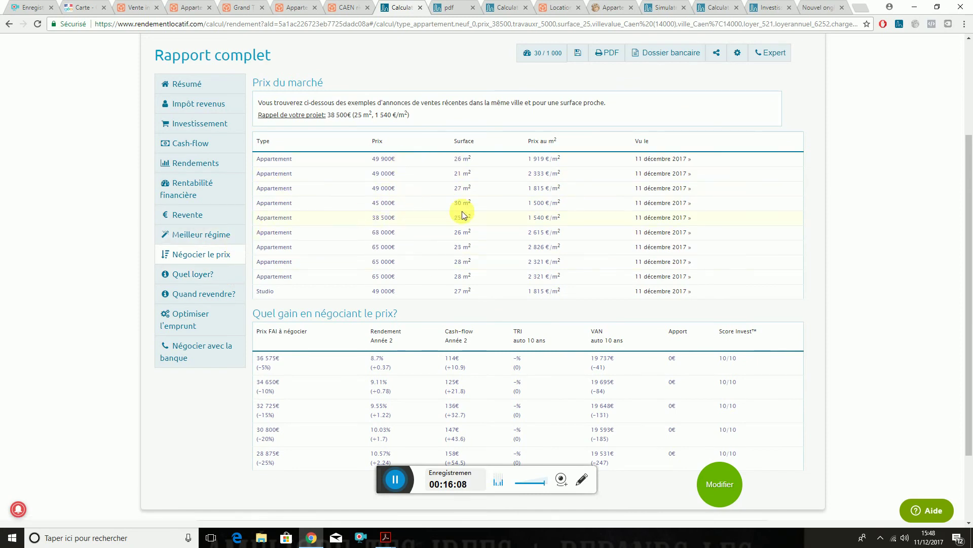
{"action": "scroll", "coordinate": [702, 336], "scroll_direction": "down", "scroll_amount": 2}
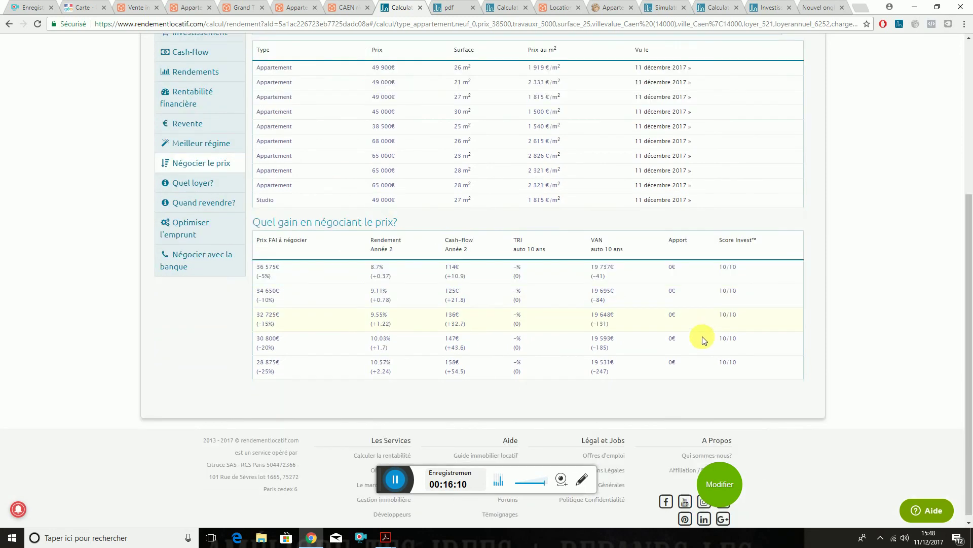
Step: Examine local rents and profitability by rent with and without vacancy under Quel loyer?, and return to the Leboncoin sale results
{"action": "left_click", "coordinate": [203, 178]}
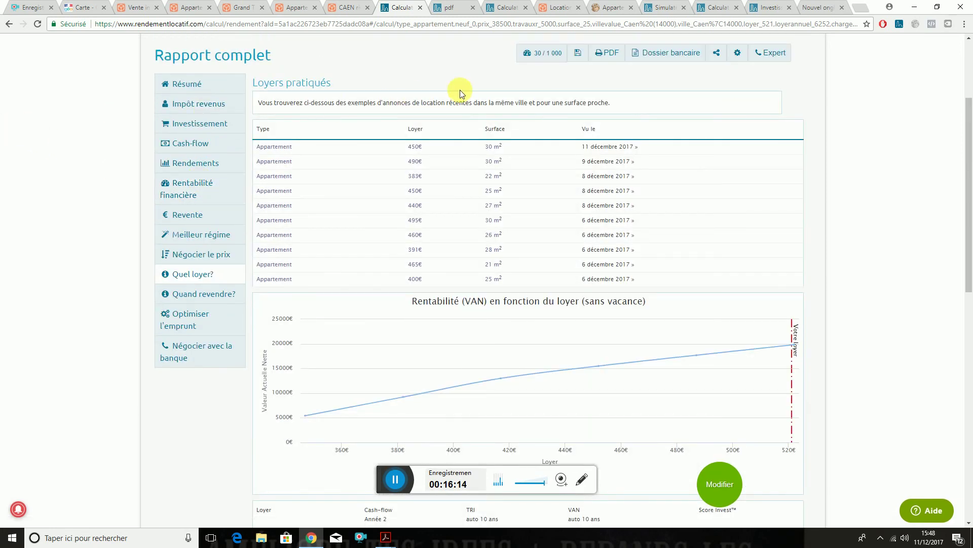
{"action": "scroll", "coordinate": [705, 227], "scroll_direction": "down", "scroll_amount": 8}
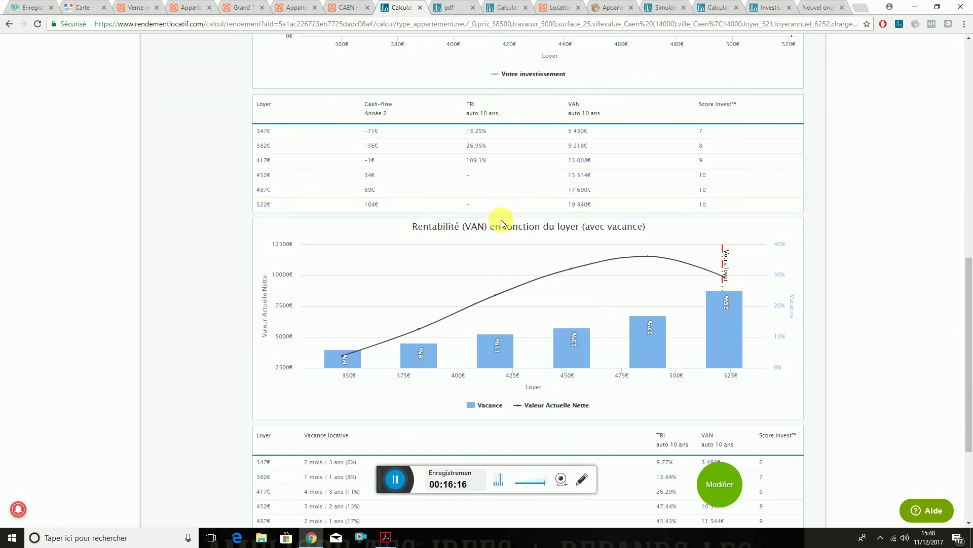
{"action": "scroll", "coordinate": [508, 215], "scroll_direction": "down", "scroll_amount": 2}
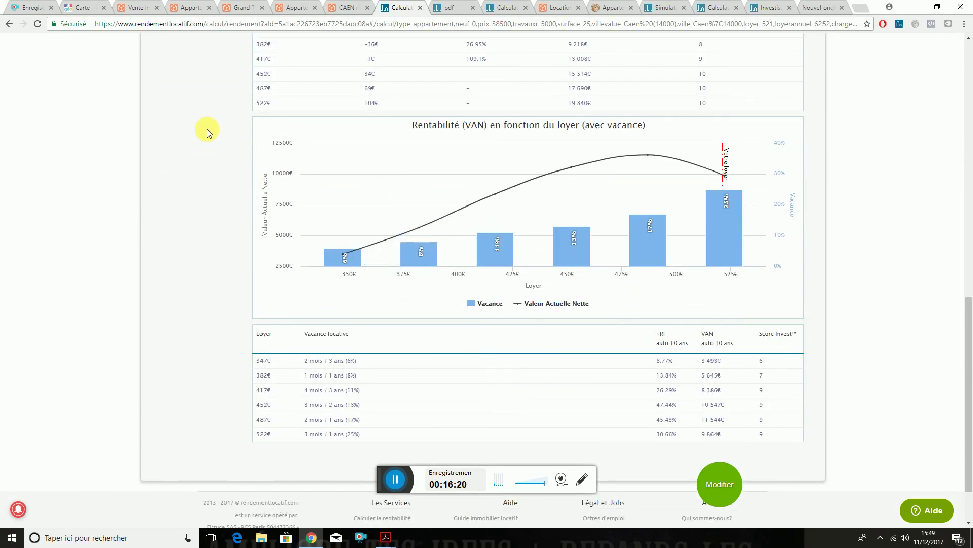
{"action": "scroll", "coordinate": [837, 264], "scroll_direction": "down", "scroll_amount": 2}
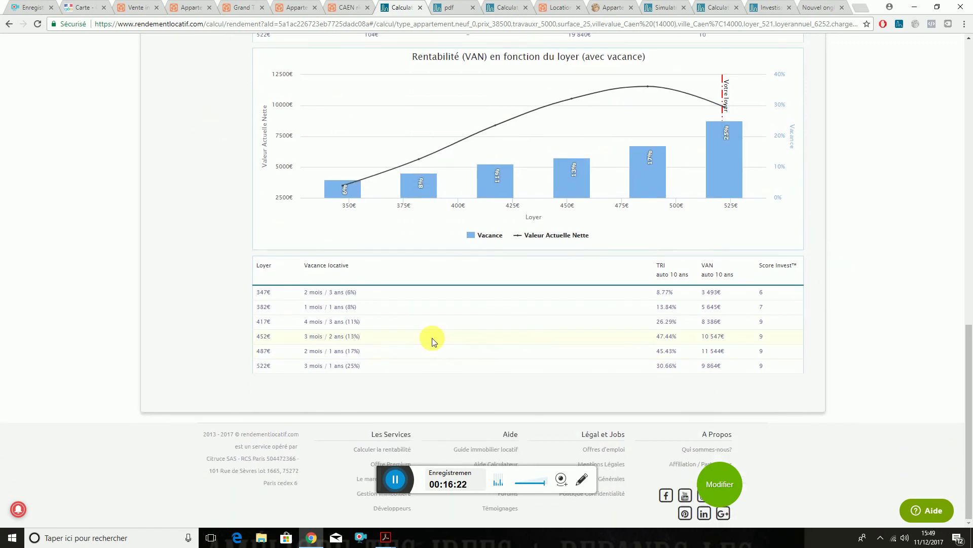
{"action": "scroll", "coordinate": [291, 345], "scroll_direction": "up", "scroll_amount": 15}
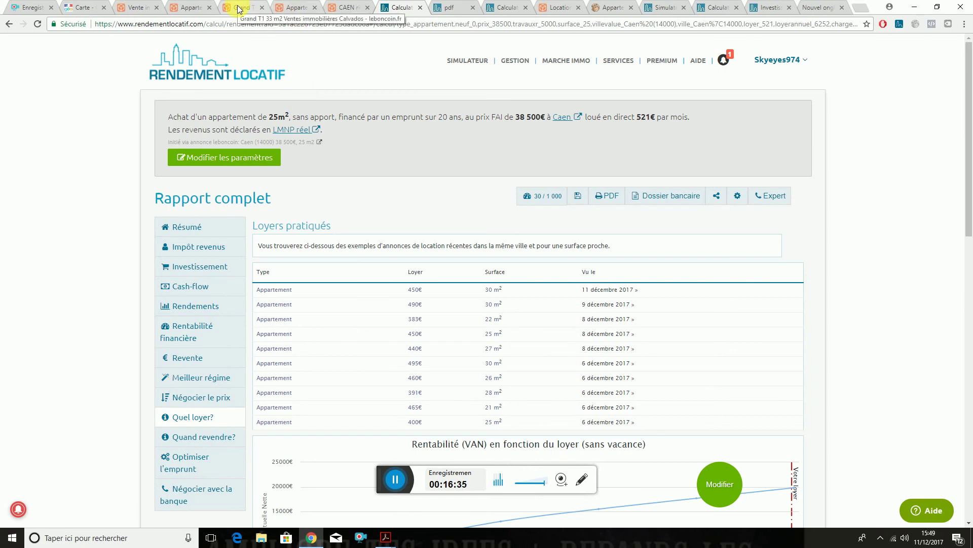
{"action": "left_click", "coordinate": [141, 8]}
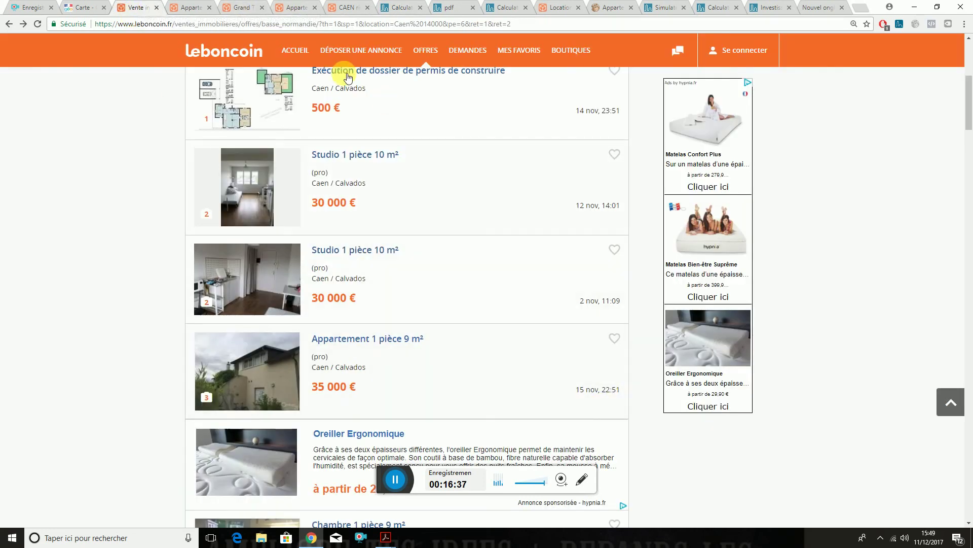